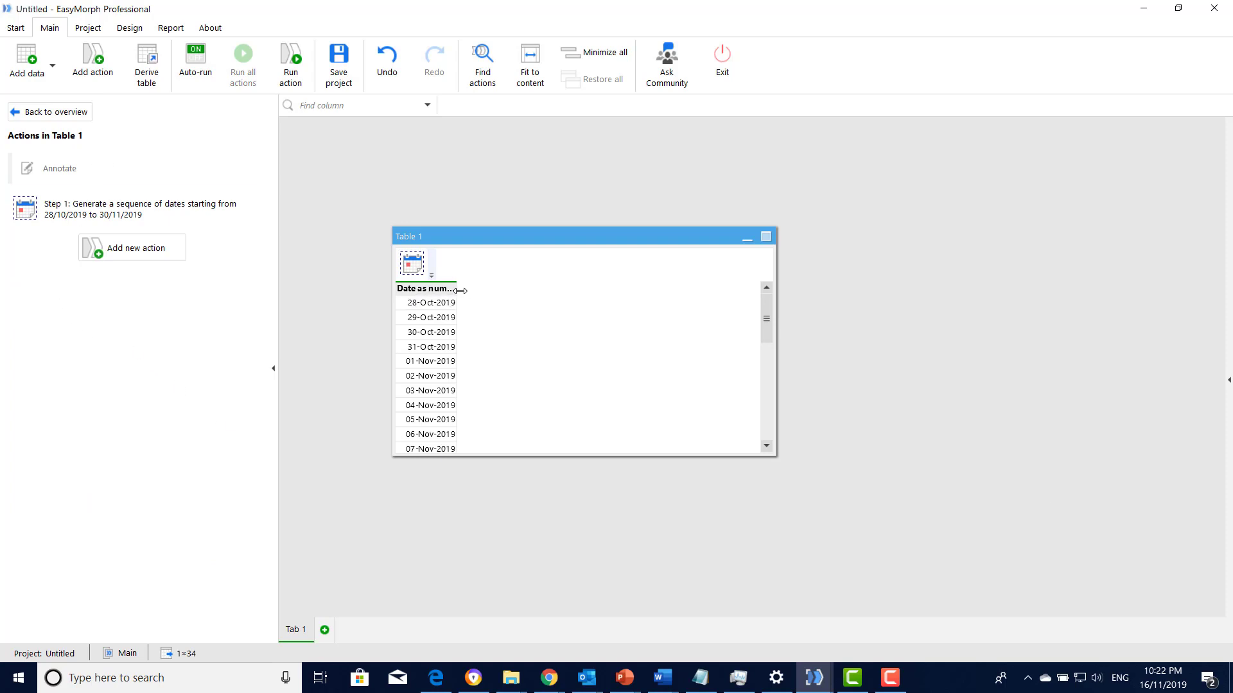
# - Add a Calculate new column(s) action to Table 1 with the column DateText set to [Date as number]
pyautogui.doubleClick(457, 289)
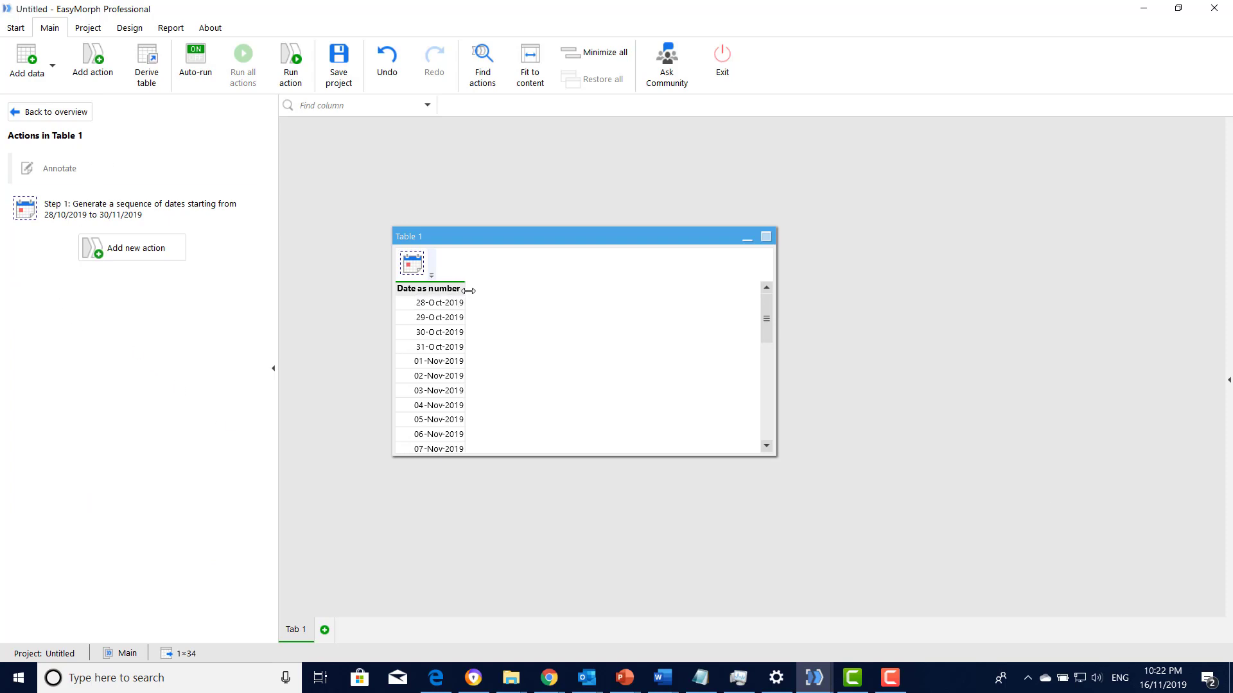
pyautogui.click(102, 83)
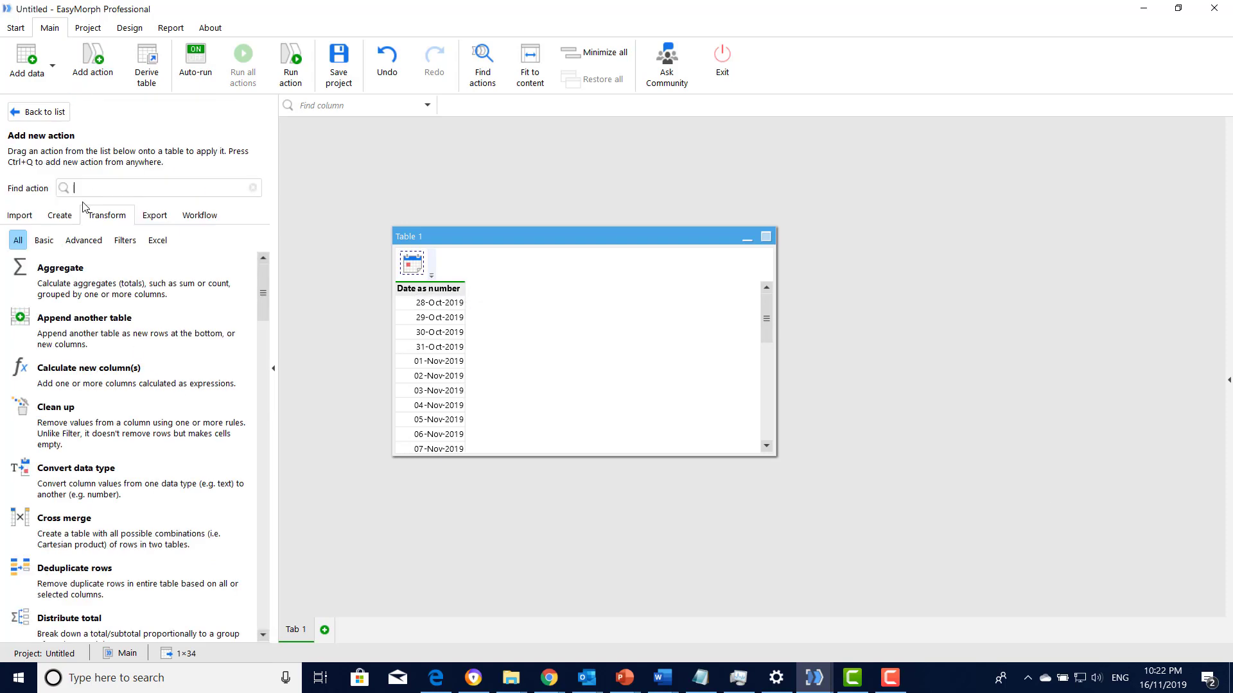
pyautogui.doubleClick(60, 373)
pyautogui.click(32, 226)
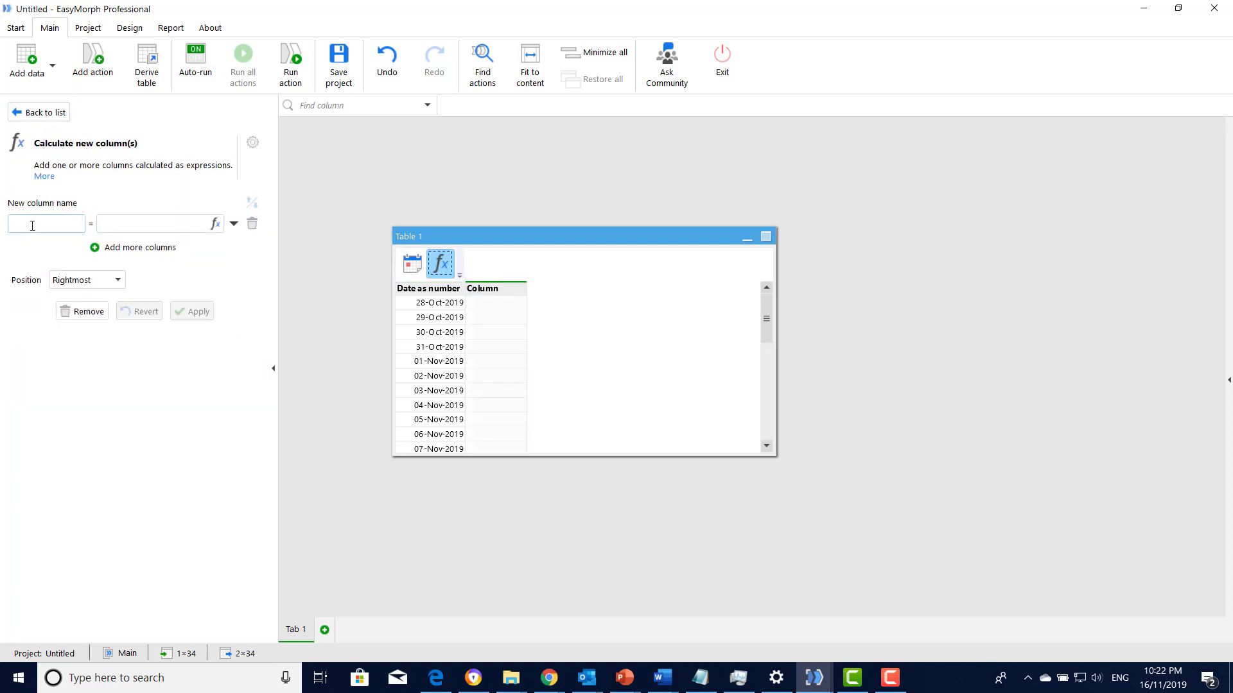
pyautogui.write('DateText')
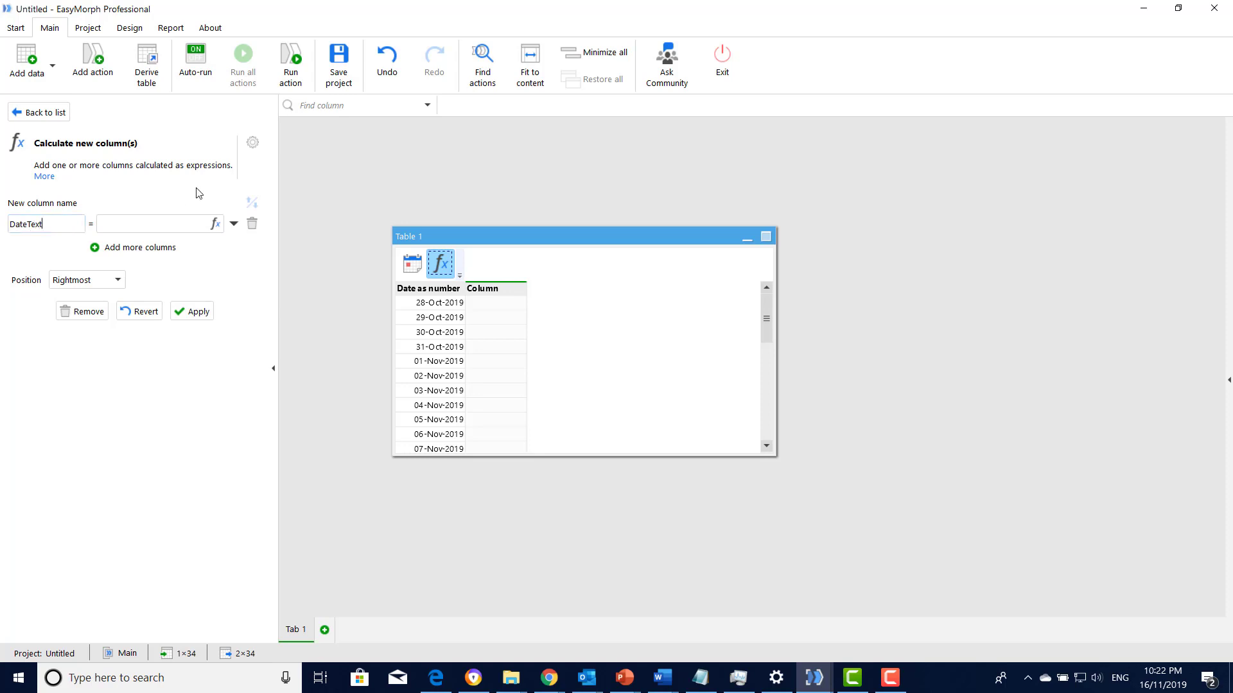
pyautogui.click(215, 223)
pyautogui.doubleClick(474, 264)
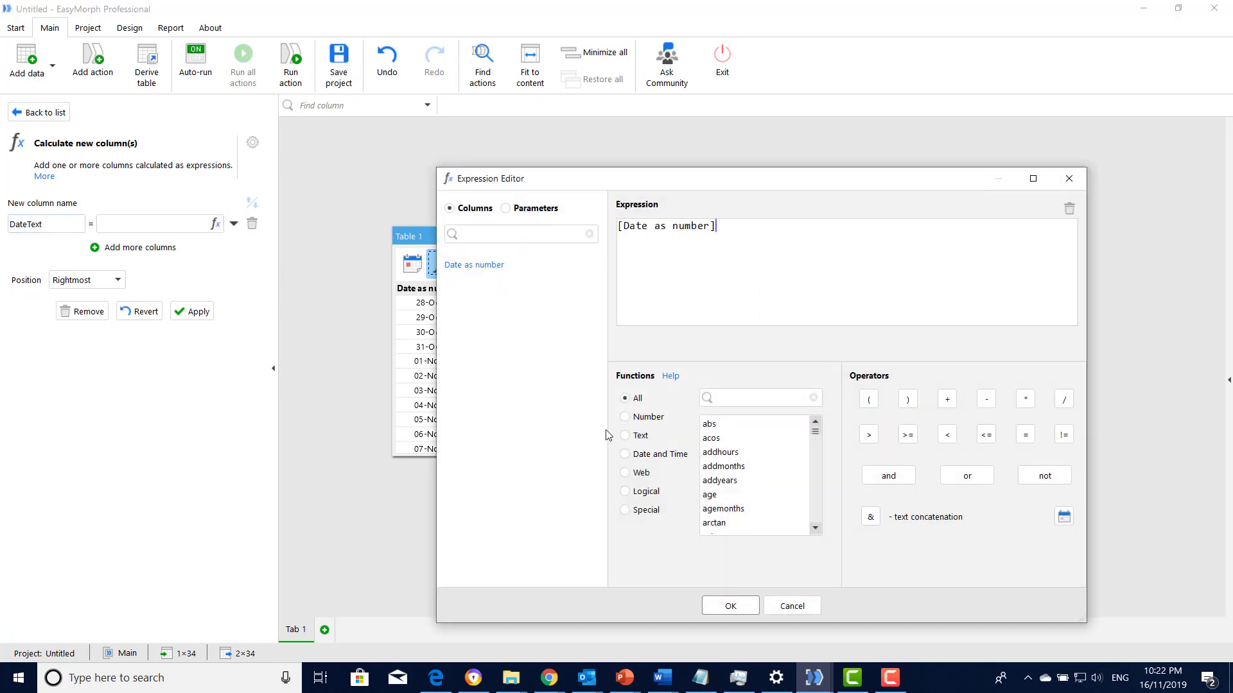
pyautogui.click(730, 605)
# - Add a second calculated column DateChanged set to [Date as number] and apply the action
pyautogui.click(110, 248)
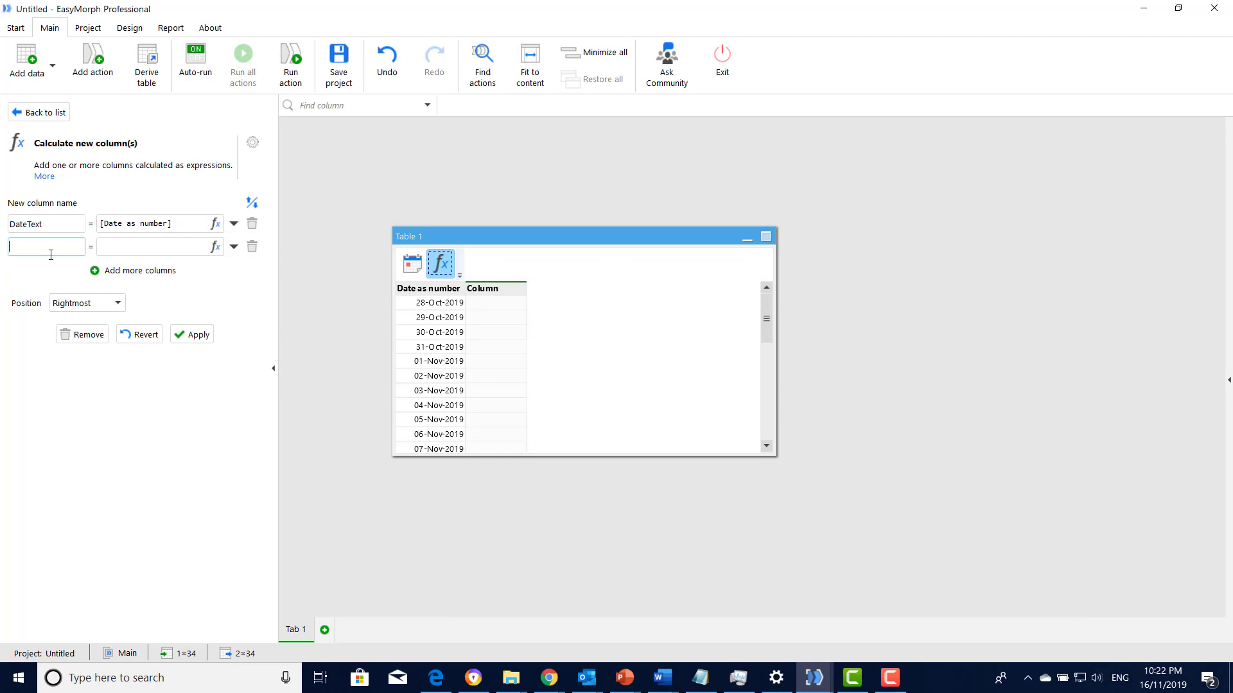
pyautogui.write('DateChanged')
pyautogui.click(215, 247)
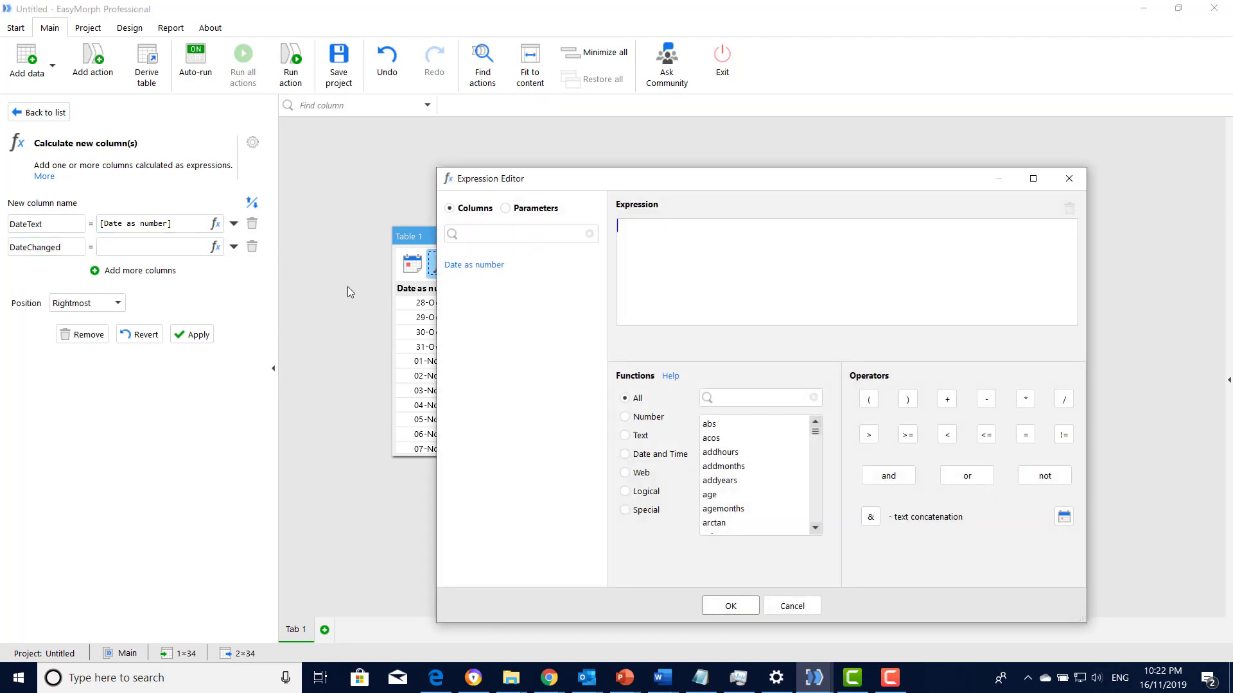
pyautogui.doubleClick(501, 267)
pyautogui.click(732, 608)
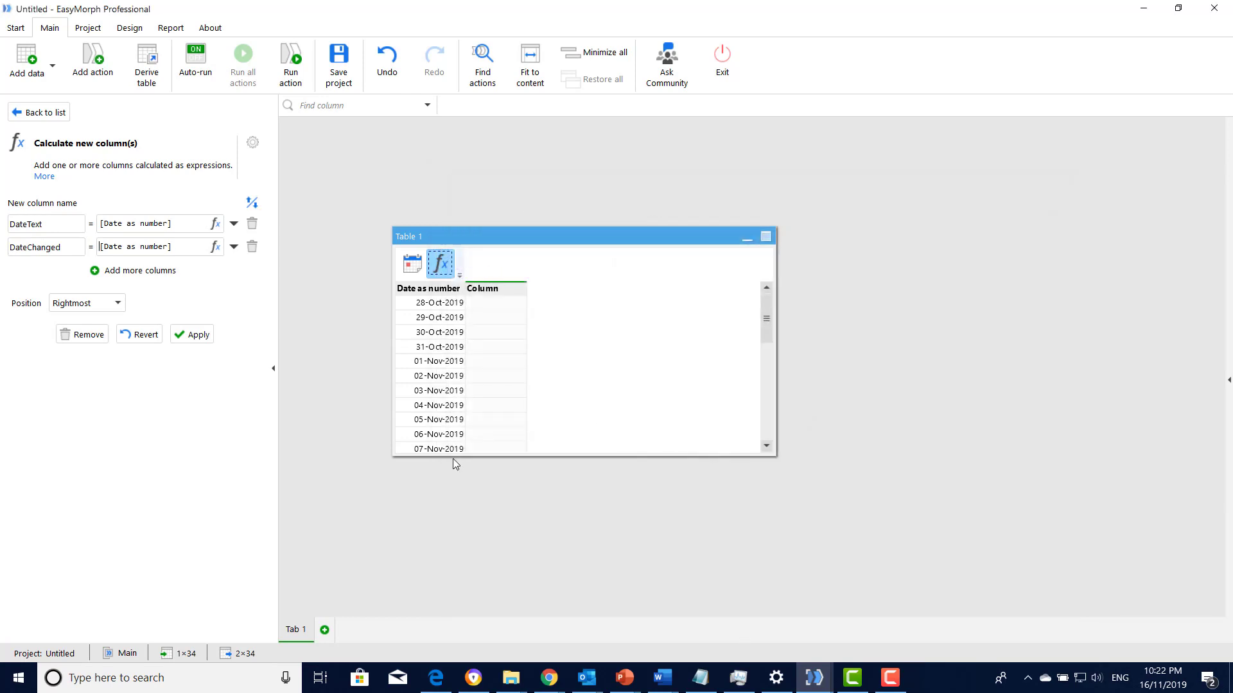
pyautogui.click(192, 335)
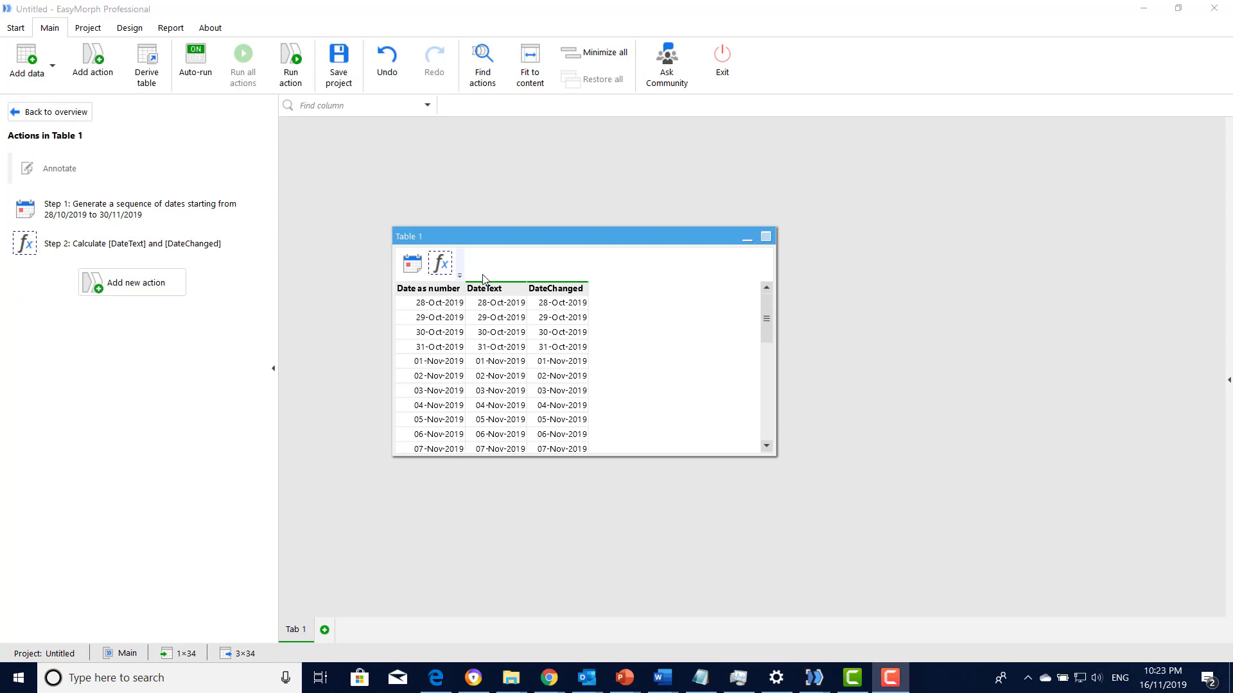
# - Convert the DateText column's data type with Everything to Text
pyautogui.click(519, 289)
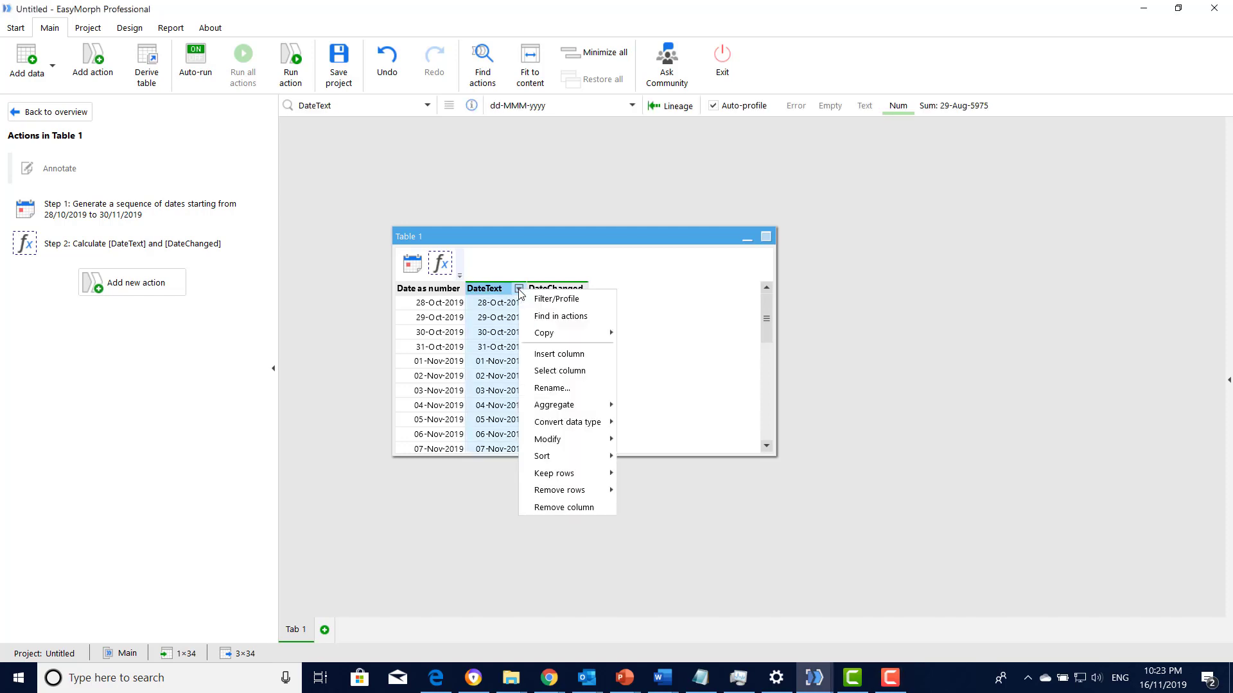
pyautogui.moveTo(556, 429)
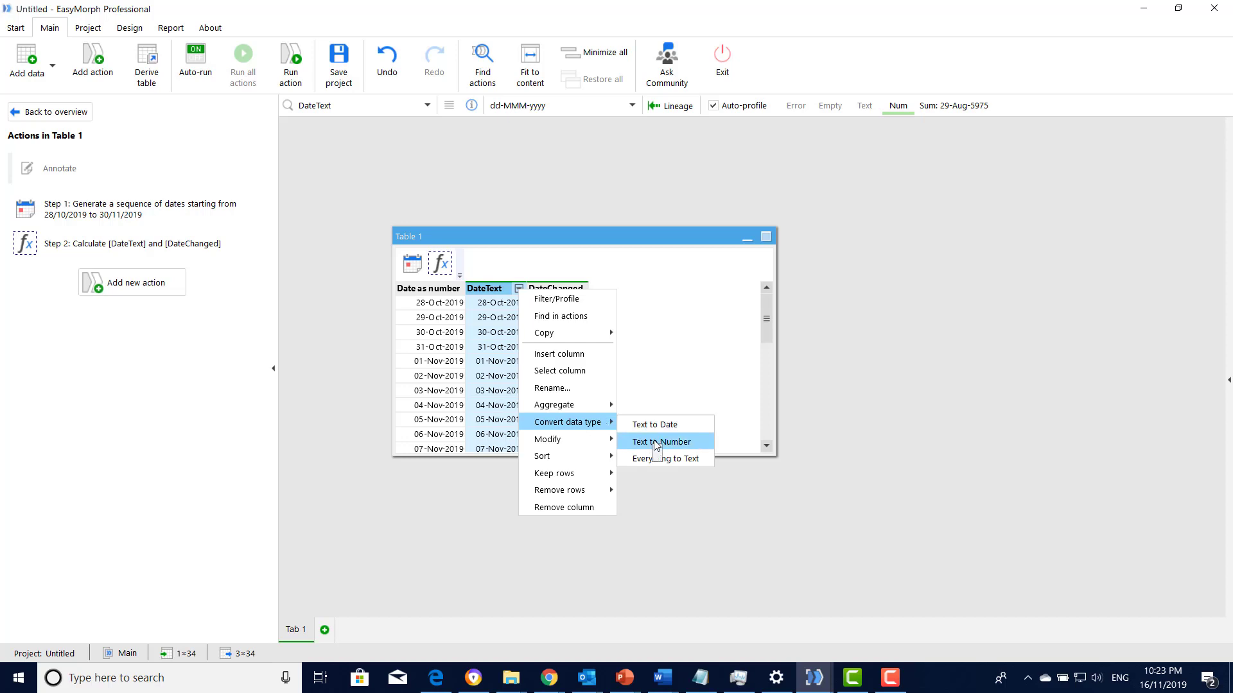
pyautogui.click(662, 458)
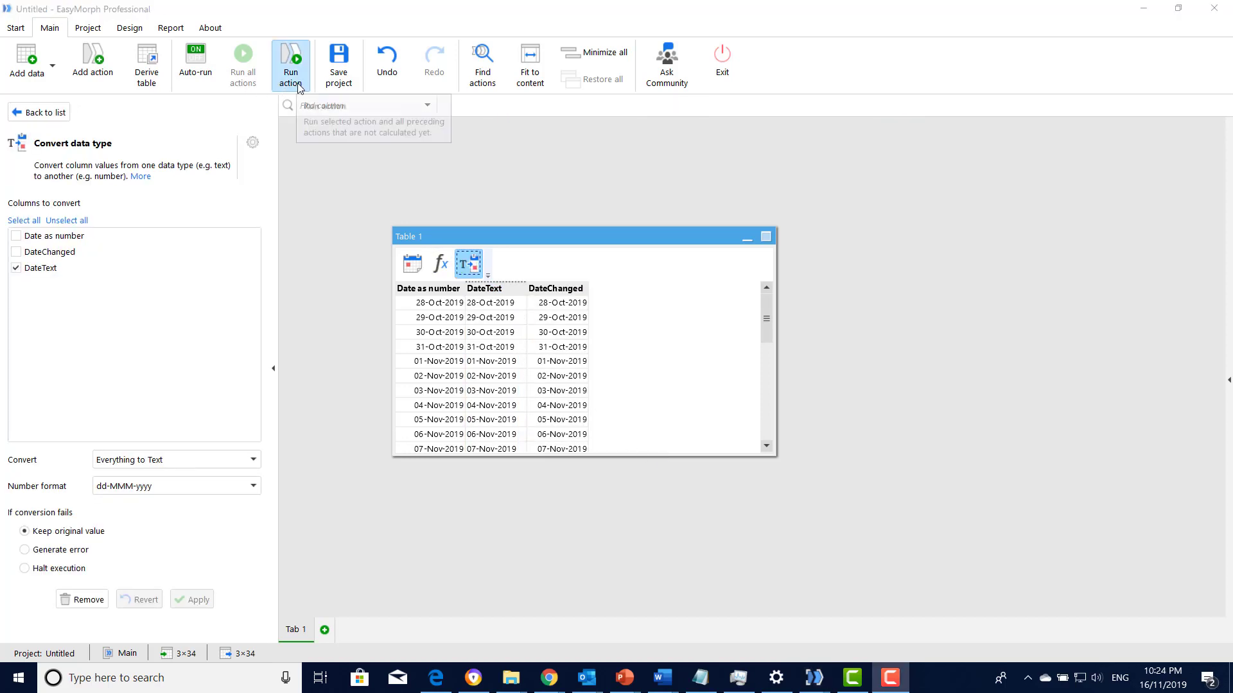
# - Save the project as ExcelDate in the ExcelDate folder
pyautogui.click(338, 63)
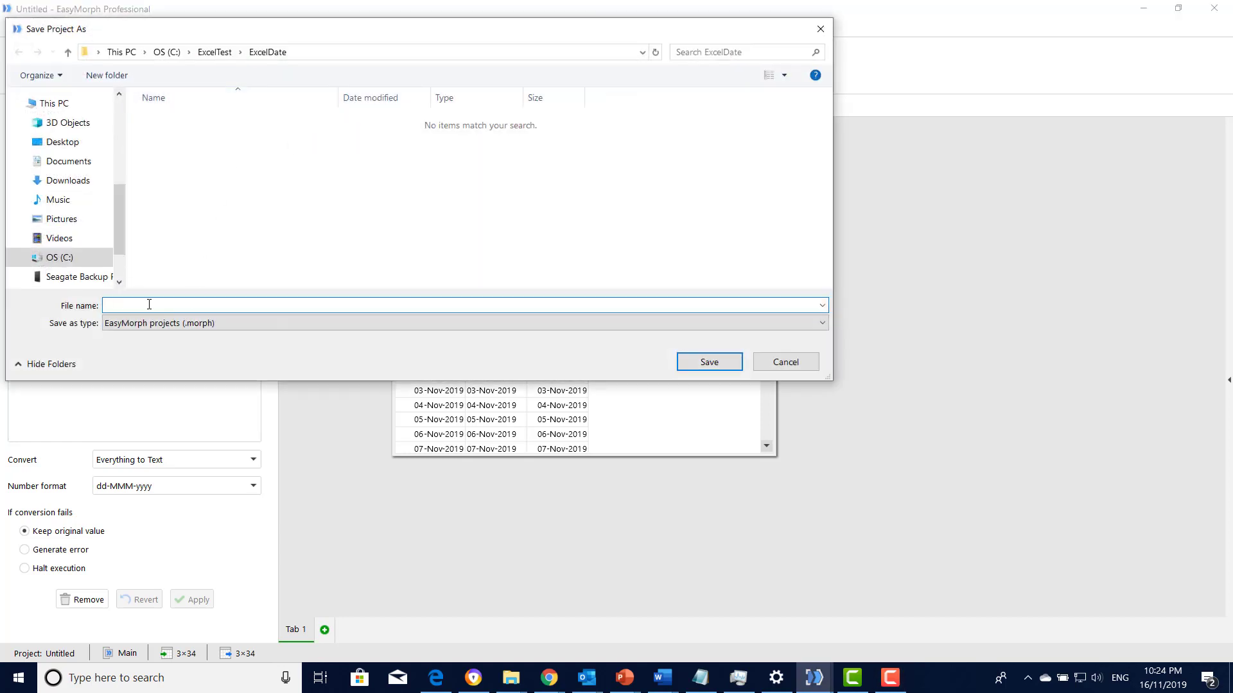
pyautogui.write('ExcelDate')
pyautogui.click(711, 364)
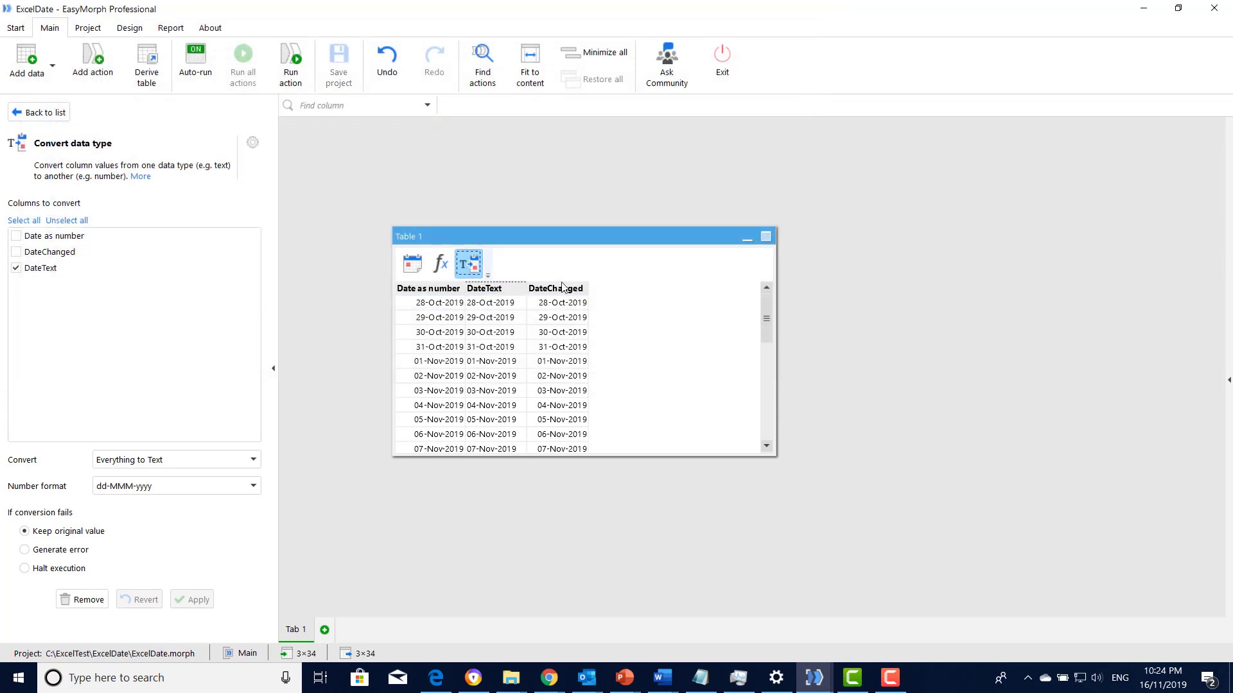
# - Add an Export into Excel file action writing to ExcelDateFile, overwriting any existing file, and run it
pyautogui.click(82, 77)
pyautogui.write('Export')
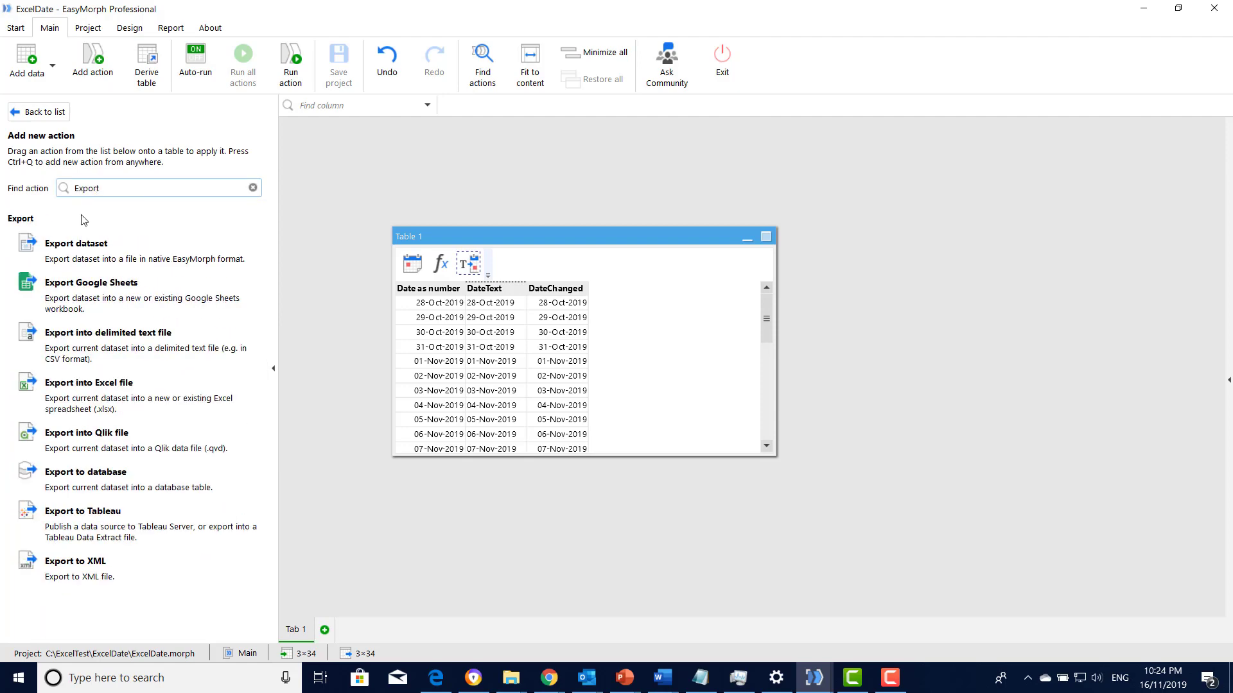
pyautogui.doubleClick(89, 391)
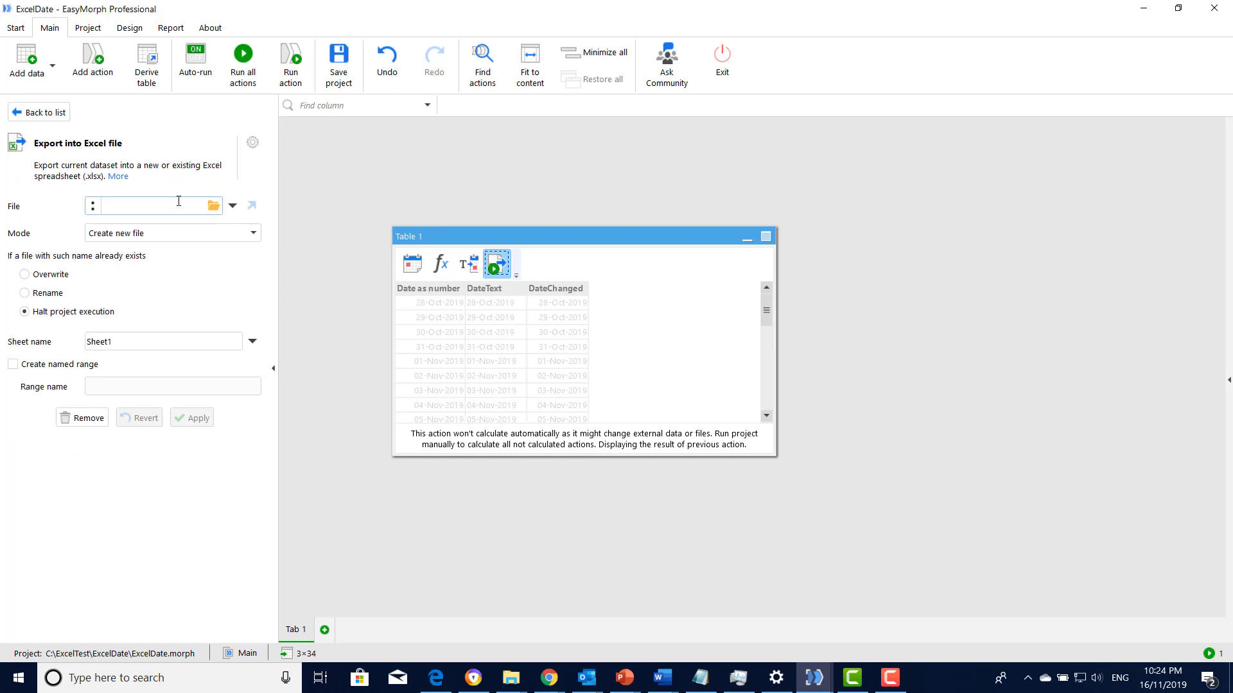
pyautogui.write('ExcelDateFile')
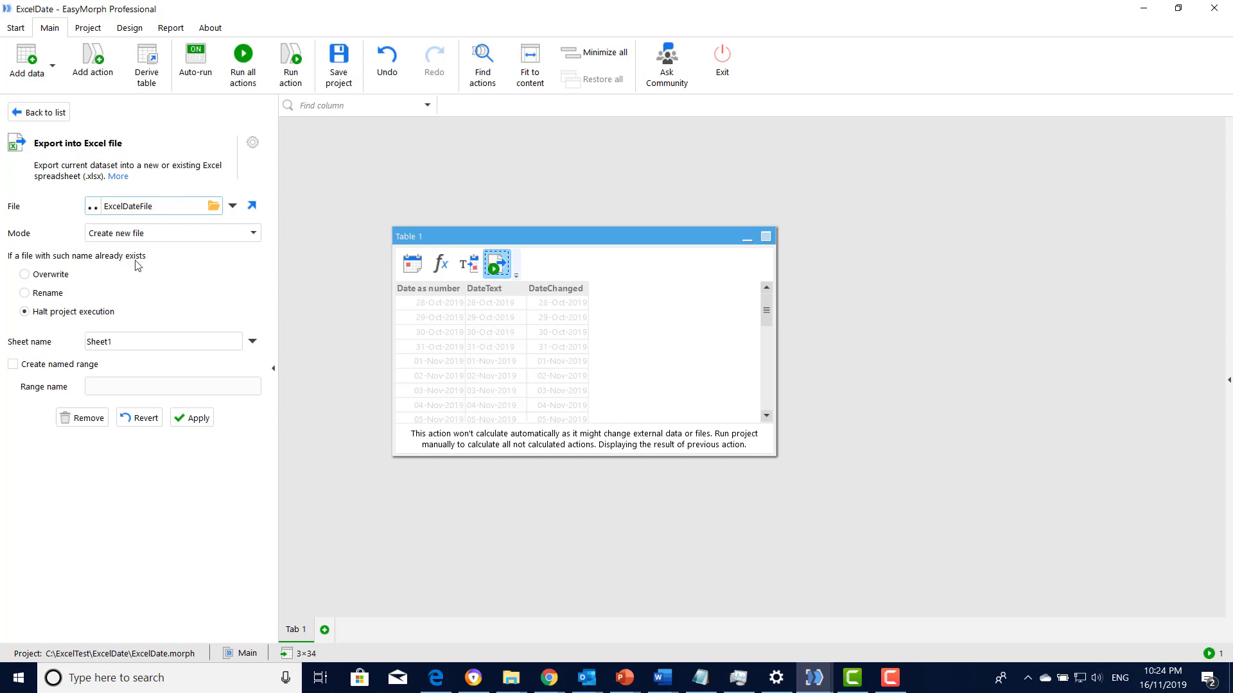
pyautogui.click(56, 274)
pyautogui.click(193, 419)
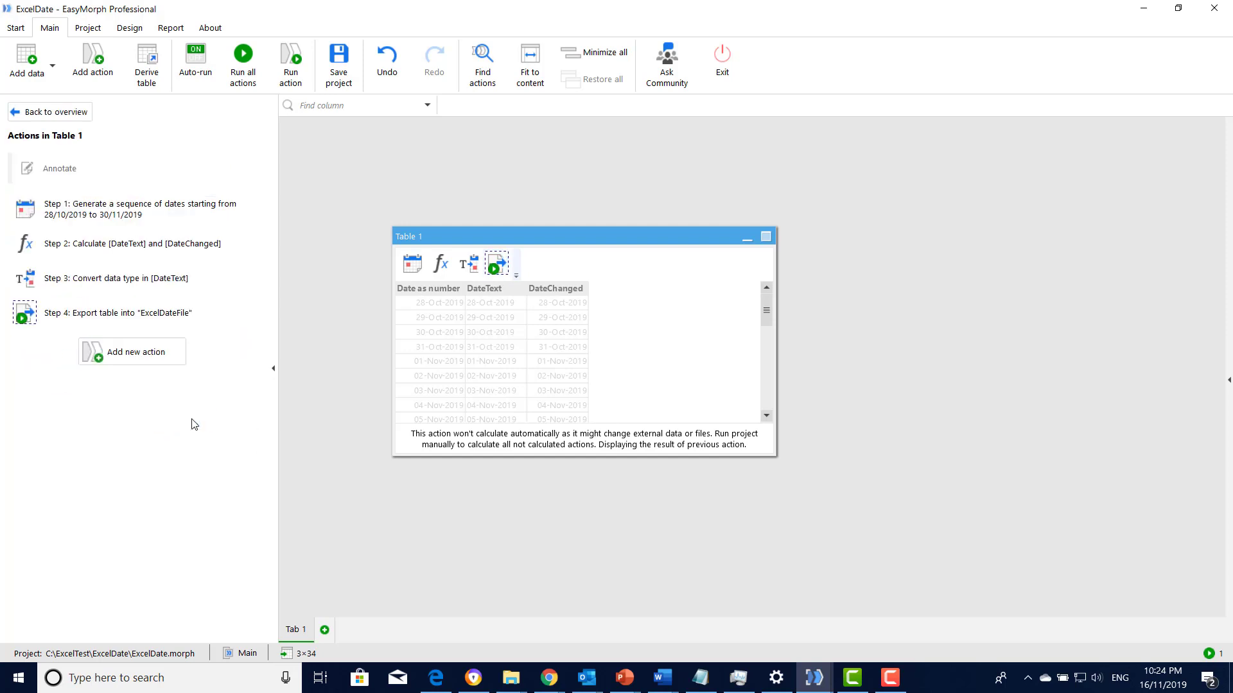
pyautogui.click(497, 260)
pyautogui.click(293, 79)
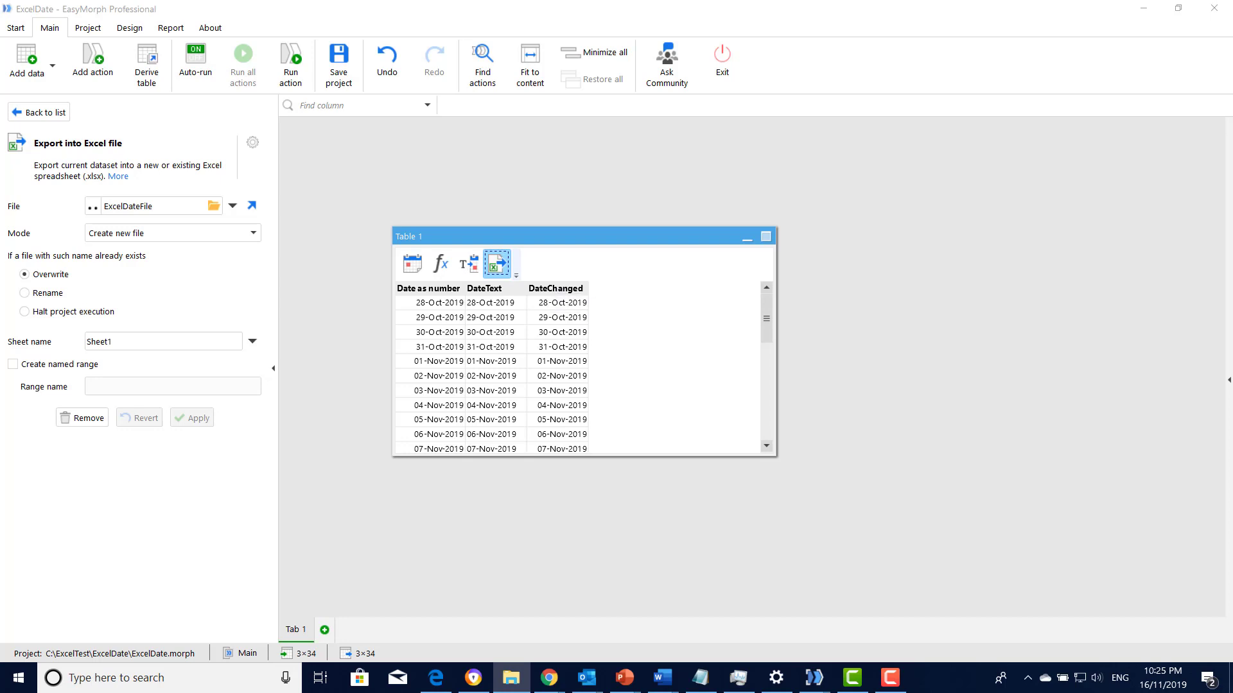
# - Open the exported ExcelDateFile in Excel to check how the date columns were written, and close it
pyautogui.moveTo(1232, 360); pyautogui.dragTo(706, 284)
pyautogui.doubleClick(683, 454)
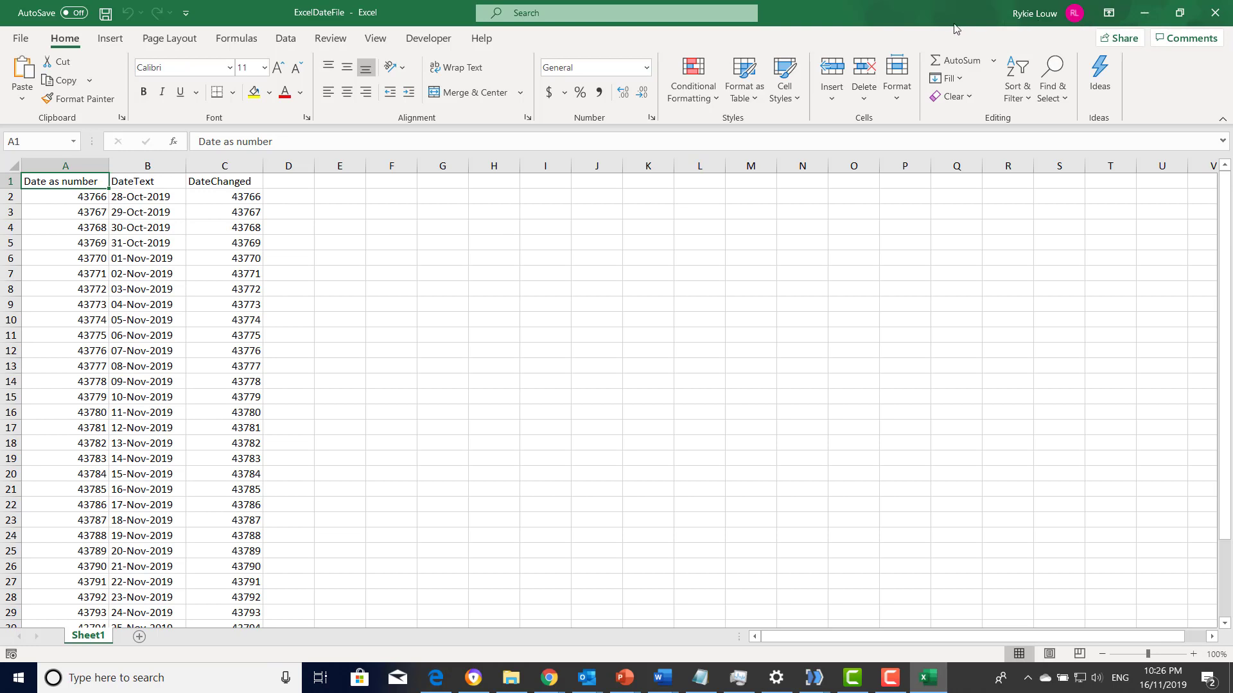
pyautogui.click(1211, 20)
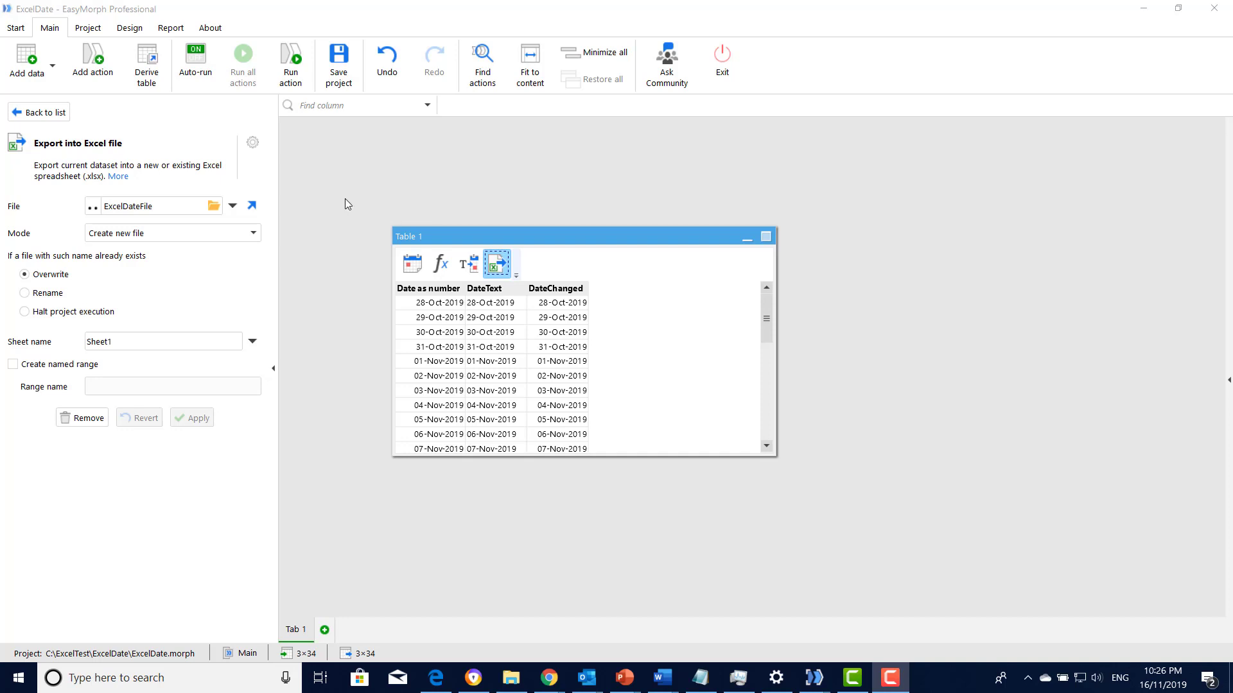
# - Find the PowerShell action and add it to Table 1 after the Excel export
pyautogui.click(93, 64)
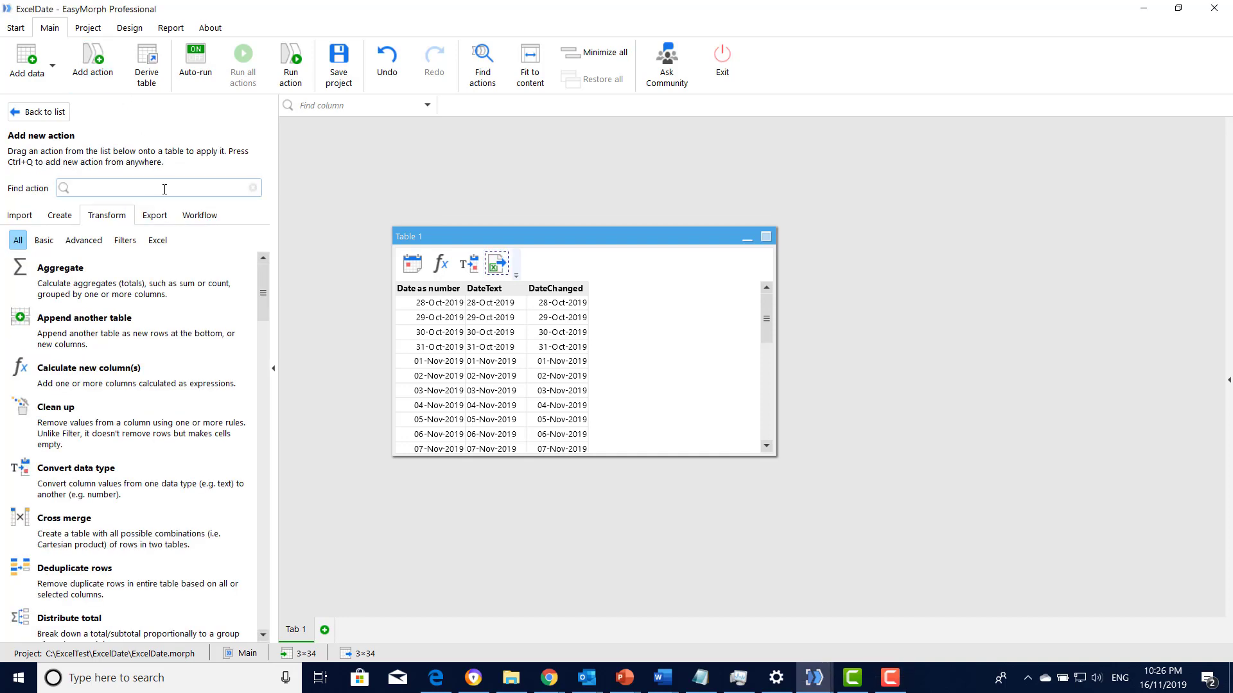
pyautogui.click(175, 184)
pyautogui.write('Power')
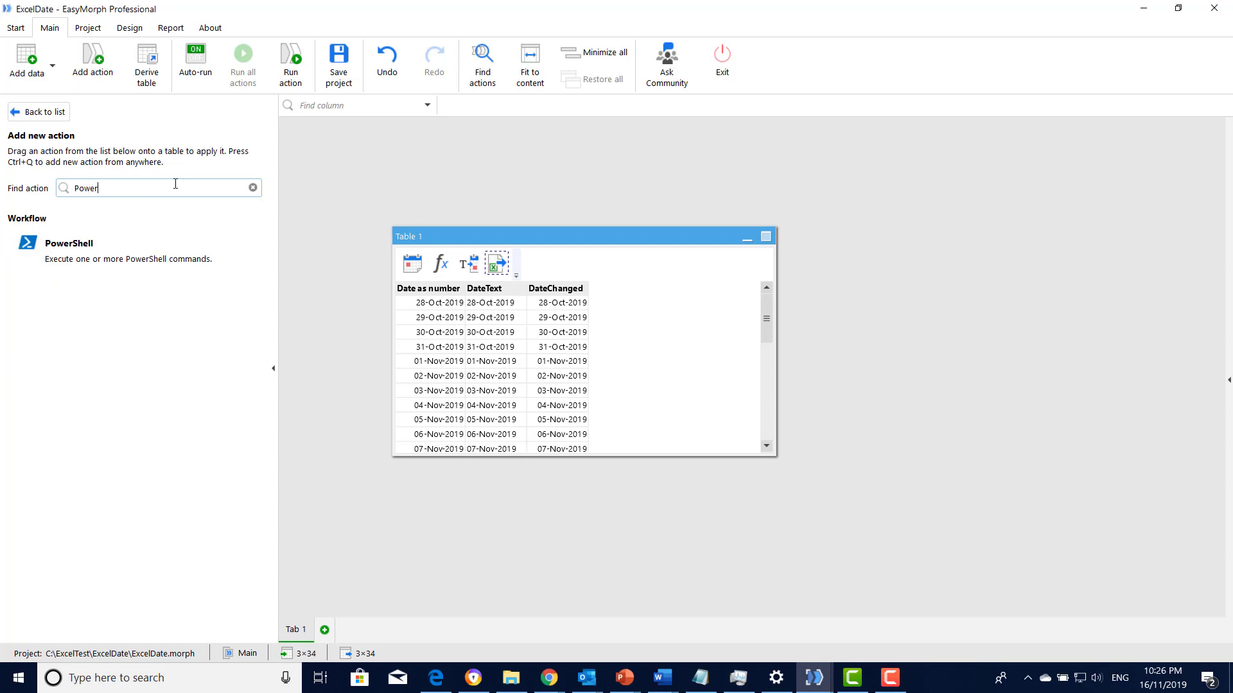
pyautogui.doubleClick(161, 257)
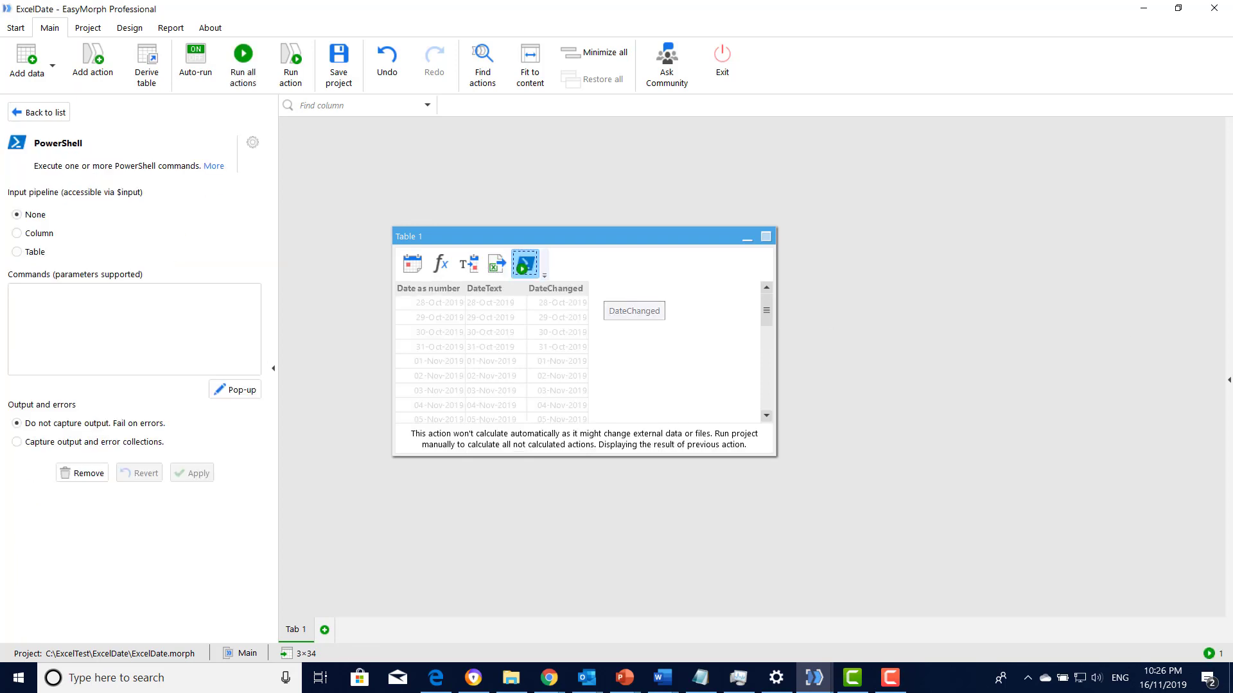
pyautogui.press('F10')
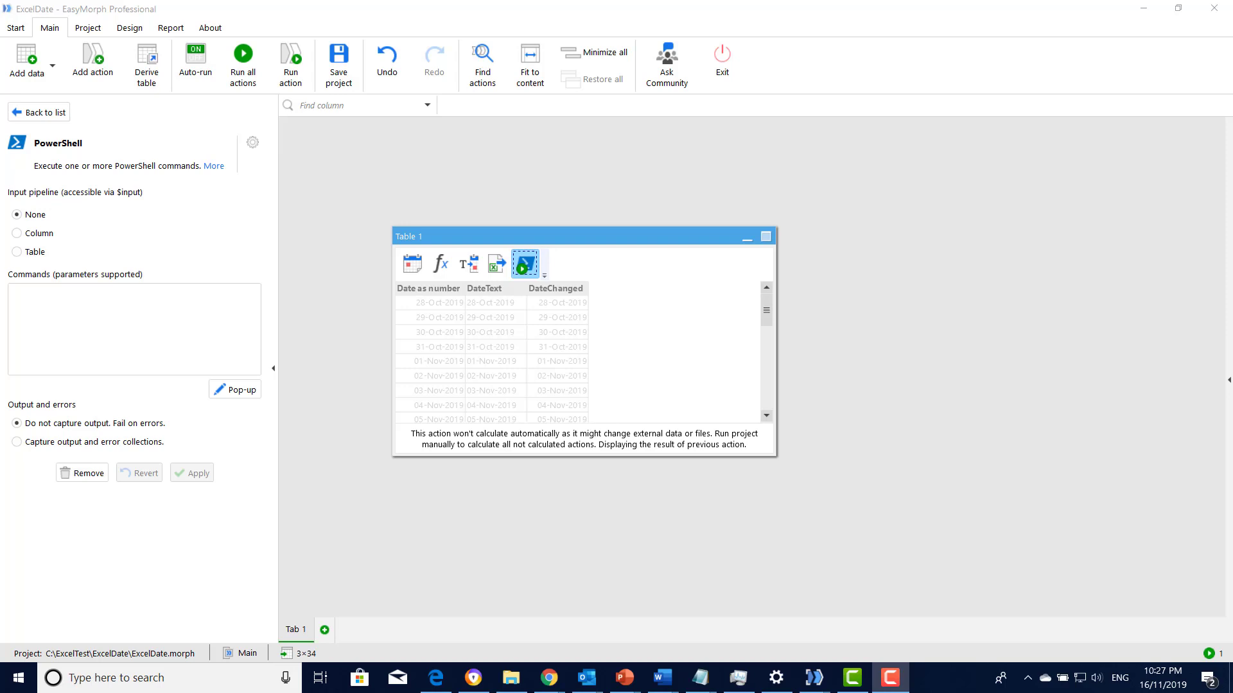
# - Copy the whole PowershellCodeDate script from Notepad into the PowerShell action's commands and apply the action
pyautogui.hotkey('alt', 'Tab')
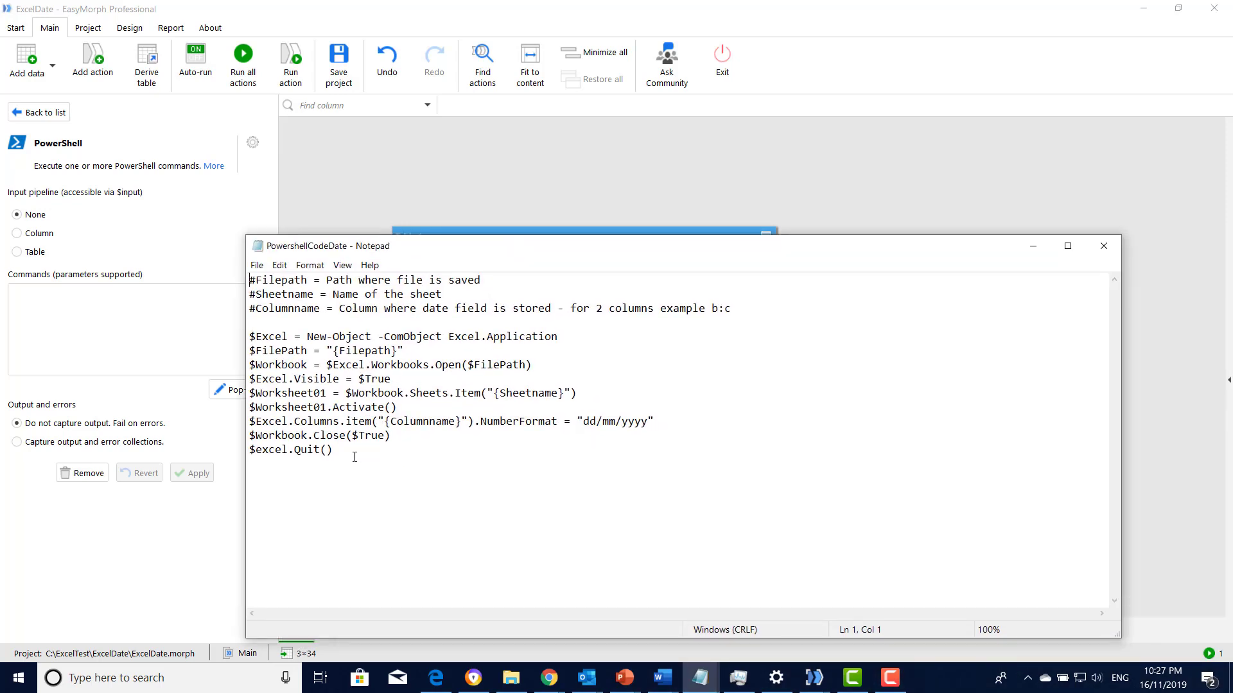
pyautogui.moveTo(354, 456); pyautogui.dragTo(200, 279)
pyautogui.hotkey('ctrl', 'c')
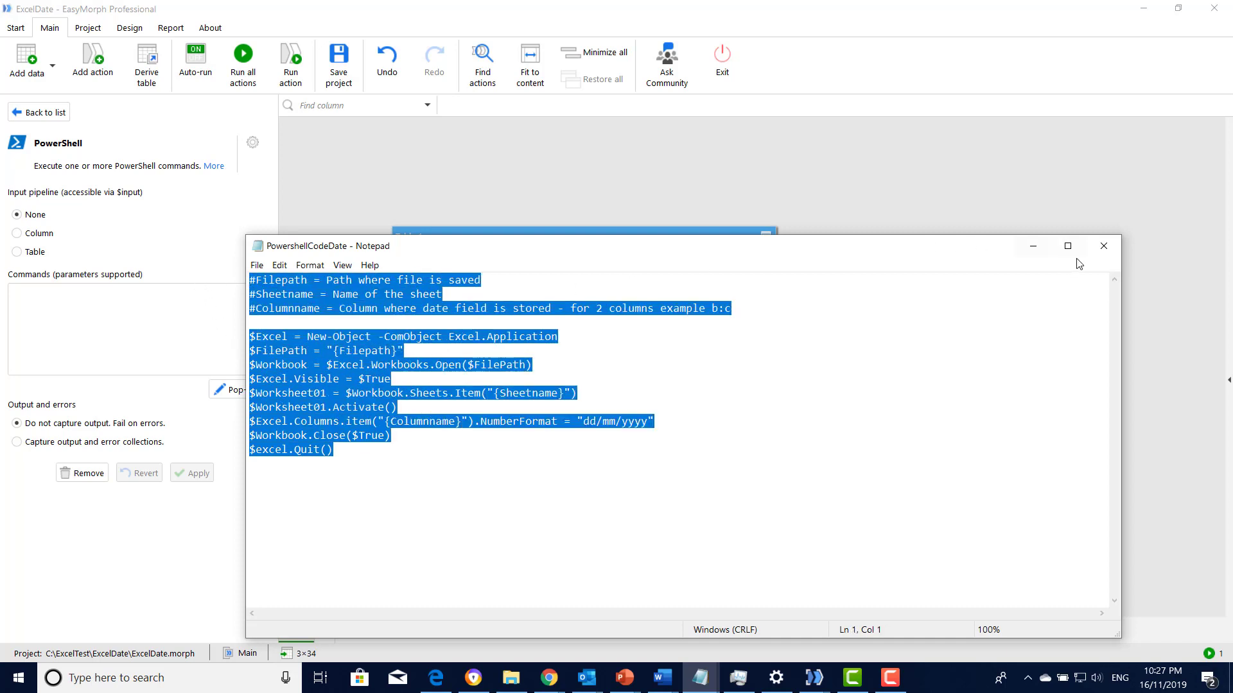
pyautogui.click(1033, 246)
pyautogui.click(239, 396)
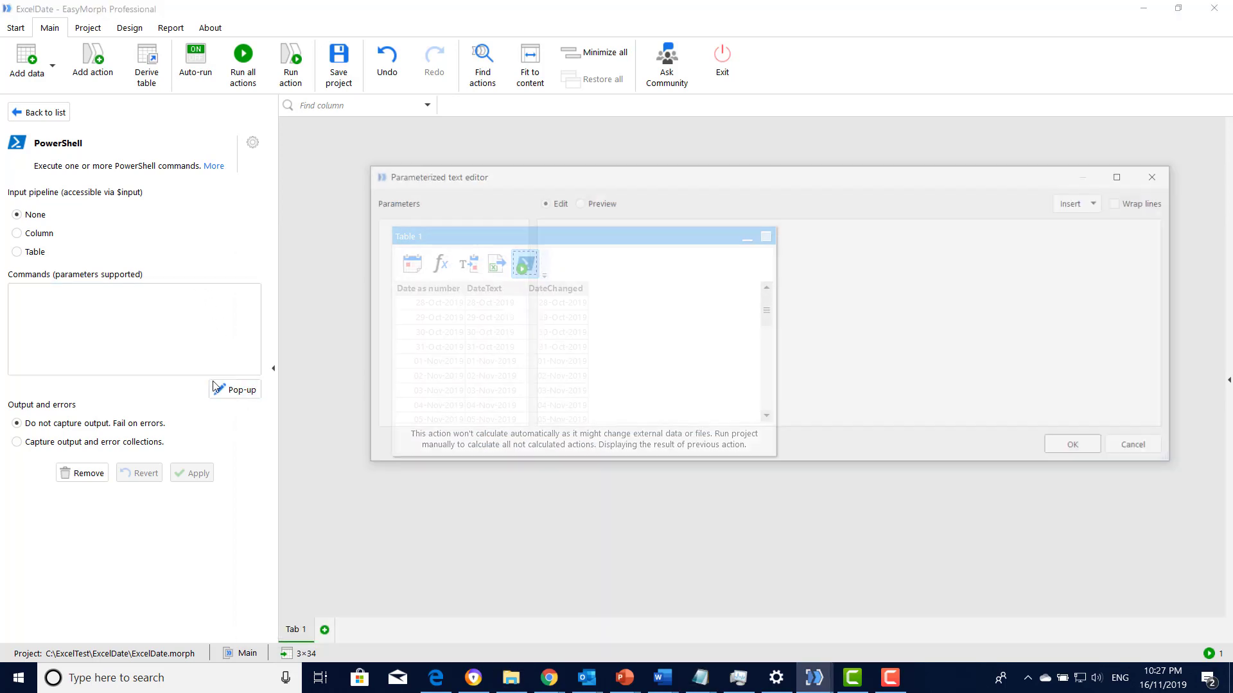
pyautogui.hotkey('ctrl', 'v')
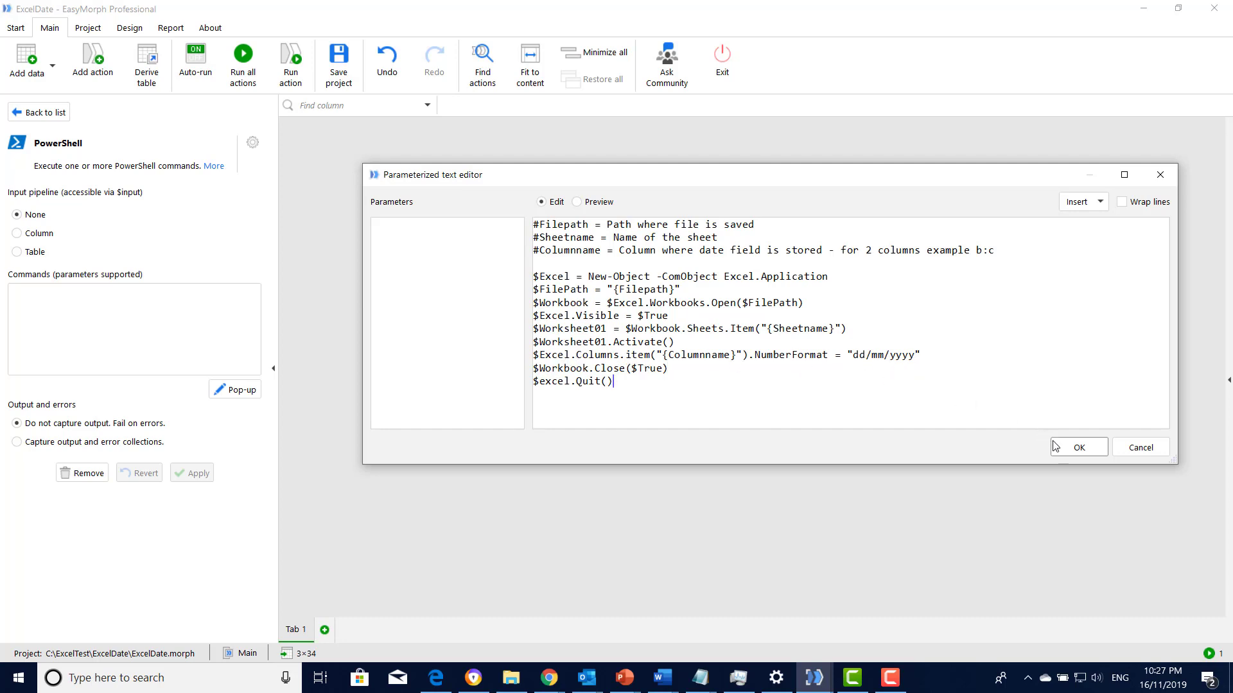
pyautogui.click(1079, 449)
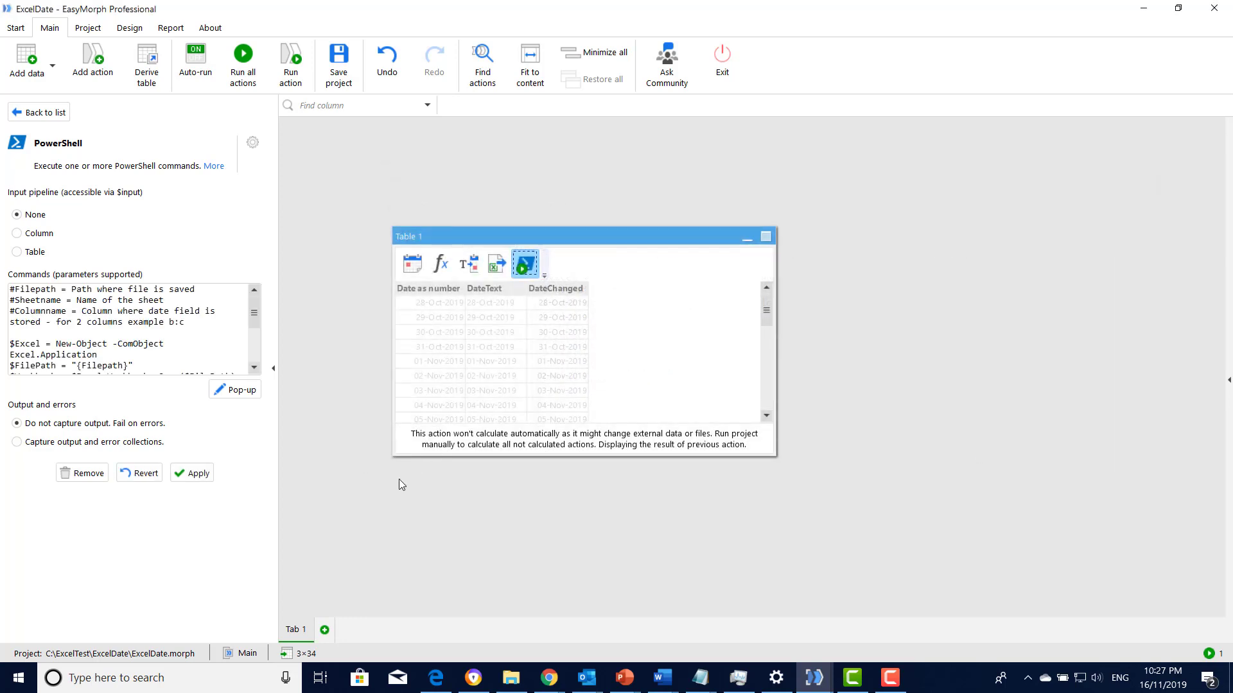
pyautogui.click(193, 473)
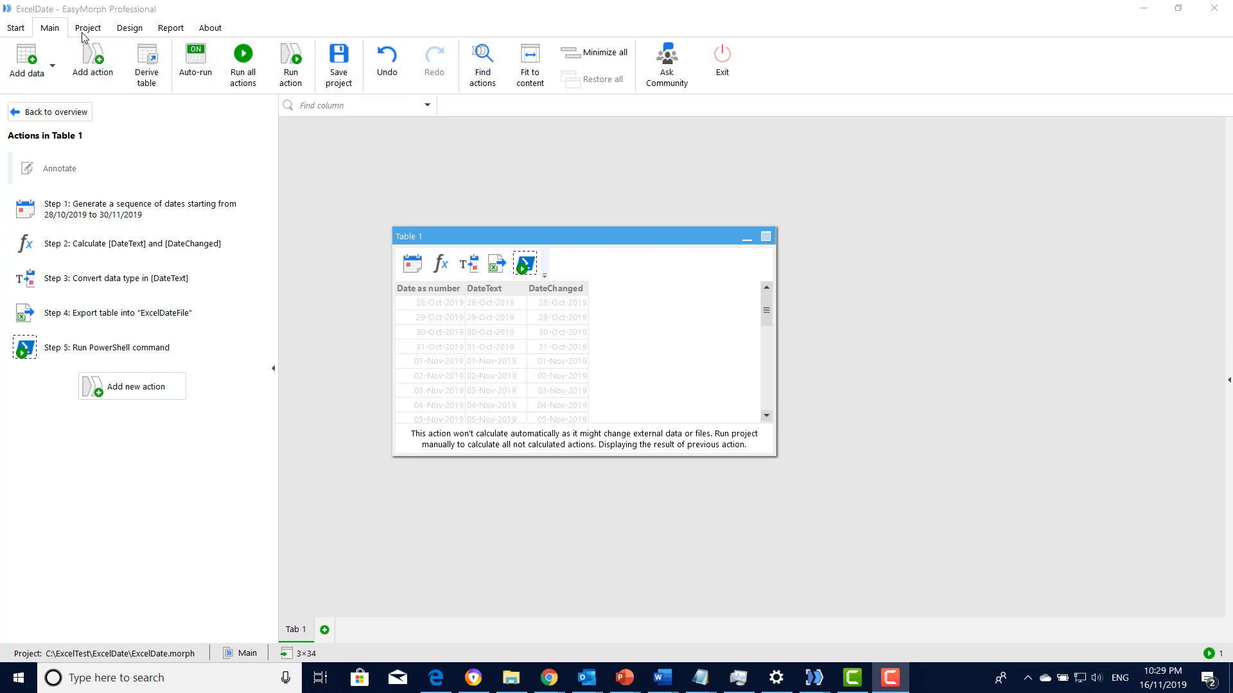
# - Create a project parameter named Filepath with the value C:\ExcelTest\ExcelDate\ExcelDateFile.xlsx
pyautogui.click(88, 28)
pyautogui.click(420, 78)
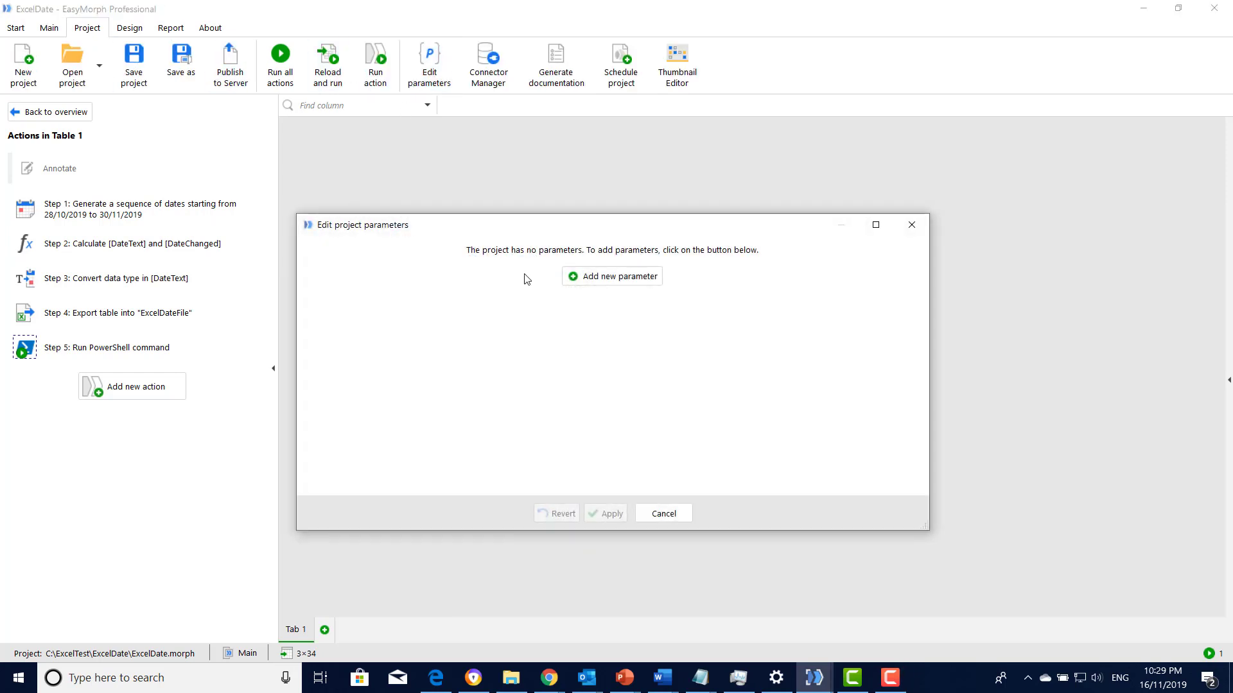
pyautogui.click(578, 277)
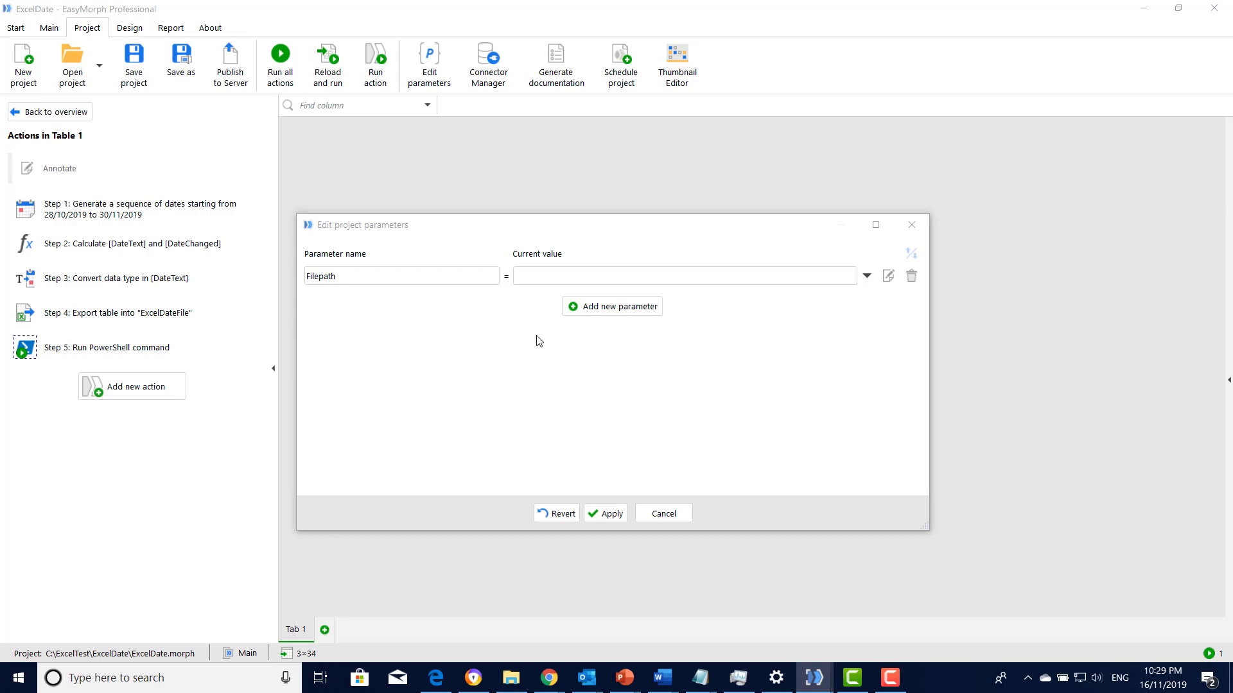
pyautogui.click(543, 283)
pyautogui.write('C:\\ExcelTest\\ExcelDate\\ExcelDateFile.xlsx')
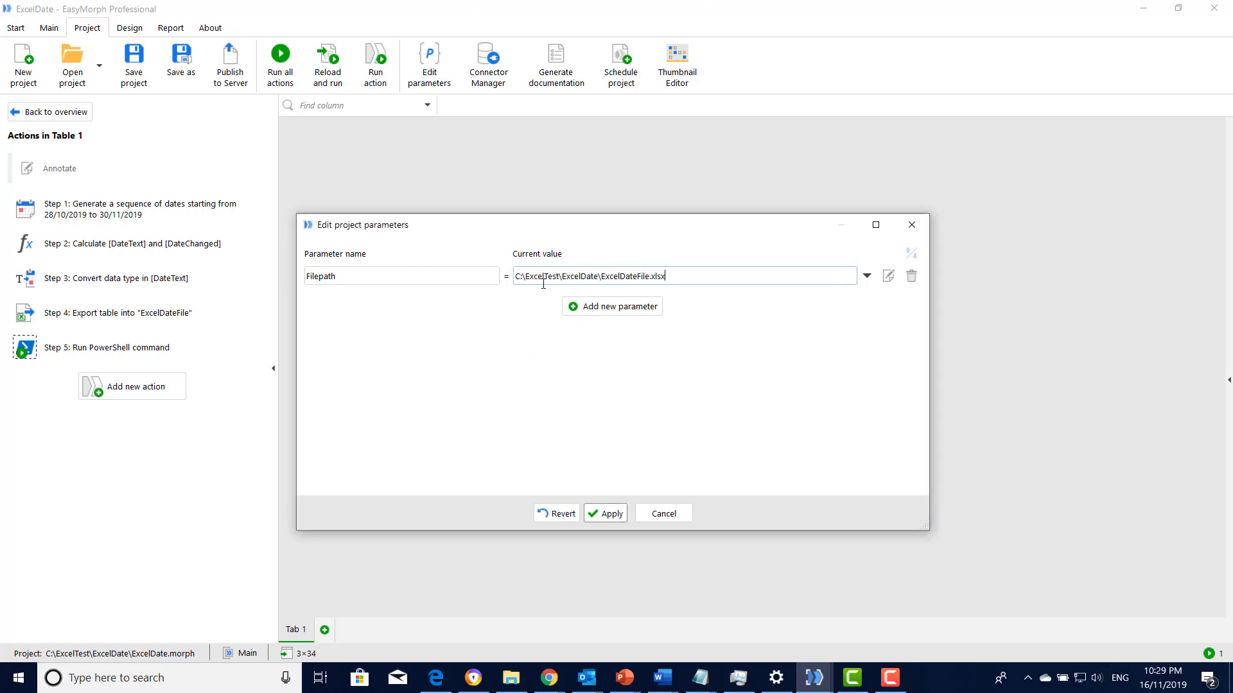
# - Add a second project parameter named Sheetname with the value sheet1
pyautogui.click(586, 307)
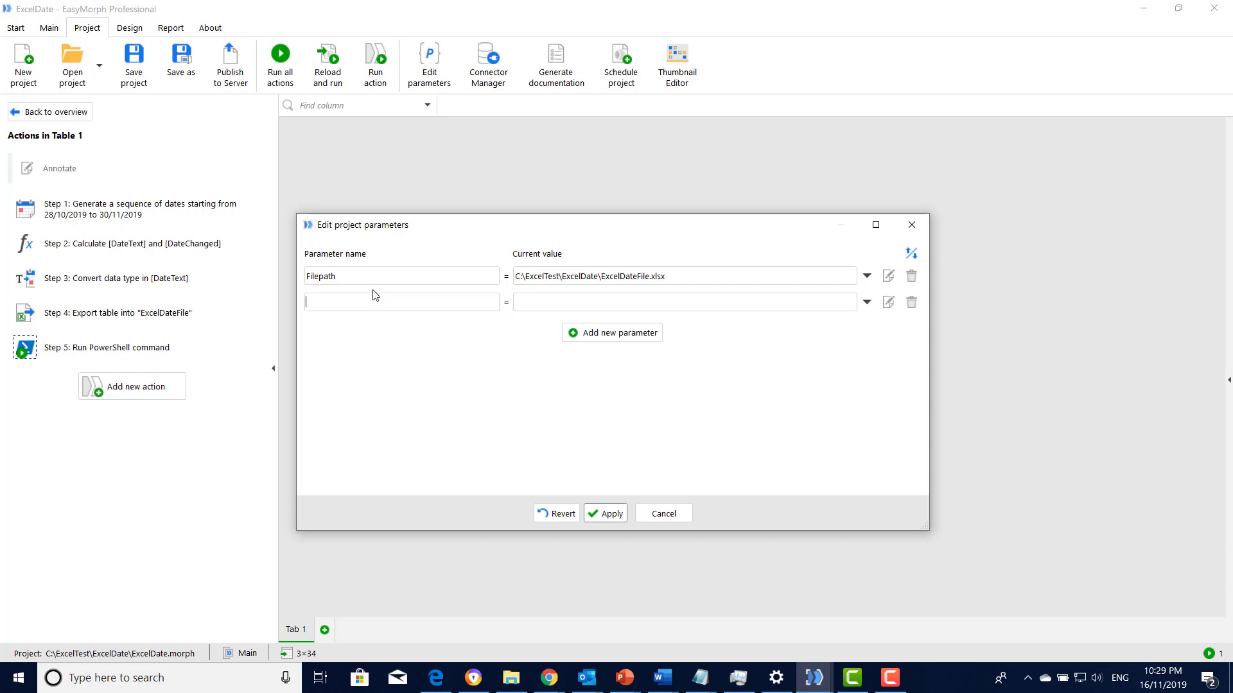
pyautogui.write('Sheetname')
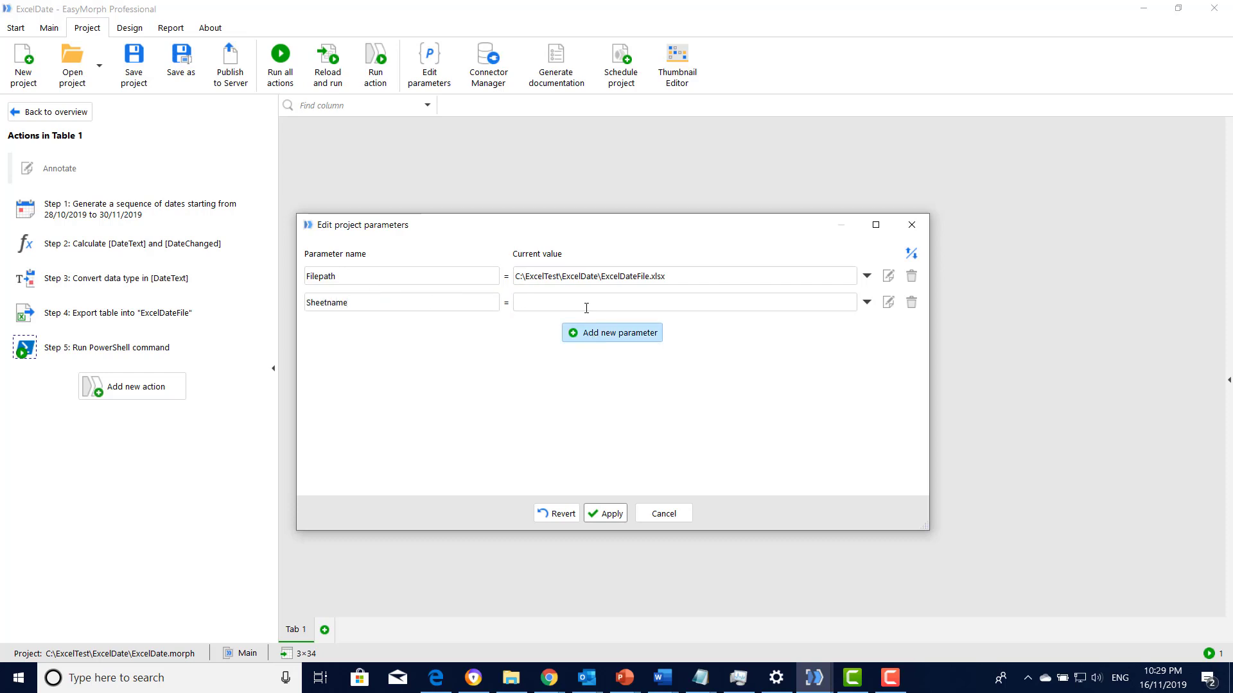
pyautogui.click(565, 300)
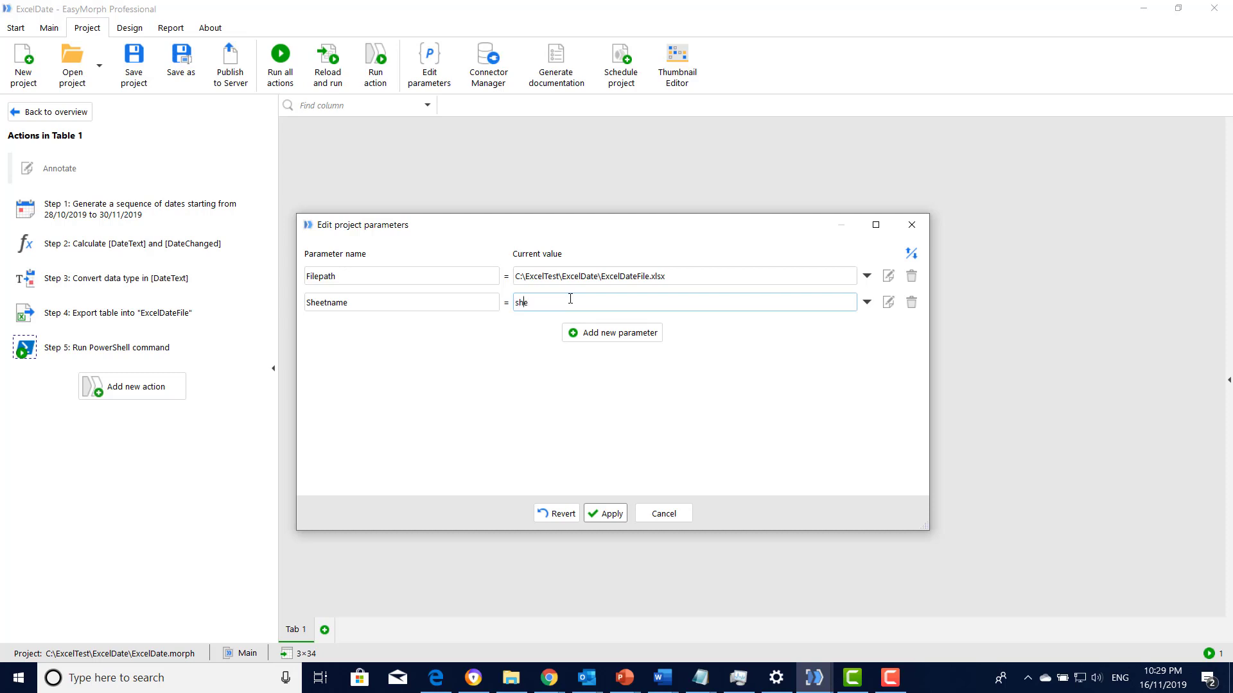
# - Add a third project parameter named Columnname with the value c and apply the project parameters
pyautogui.click(599, 333)
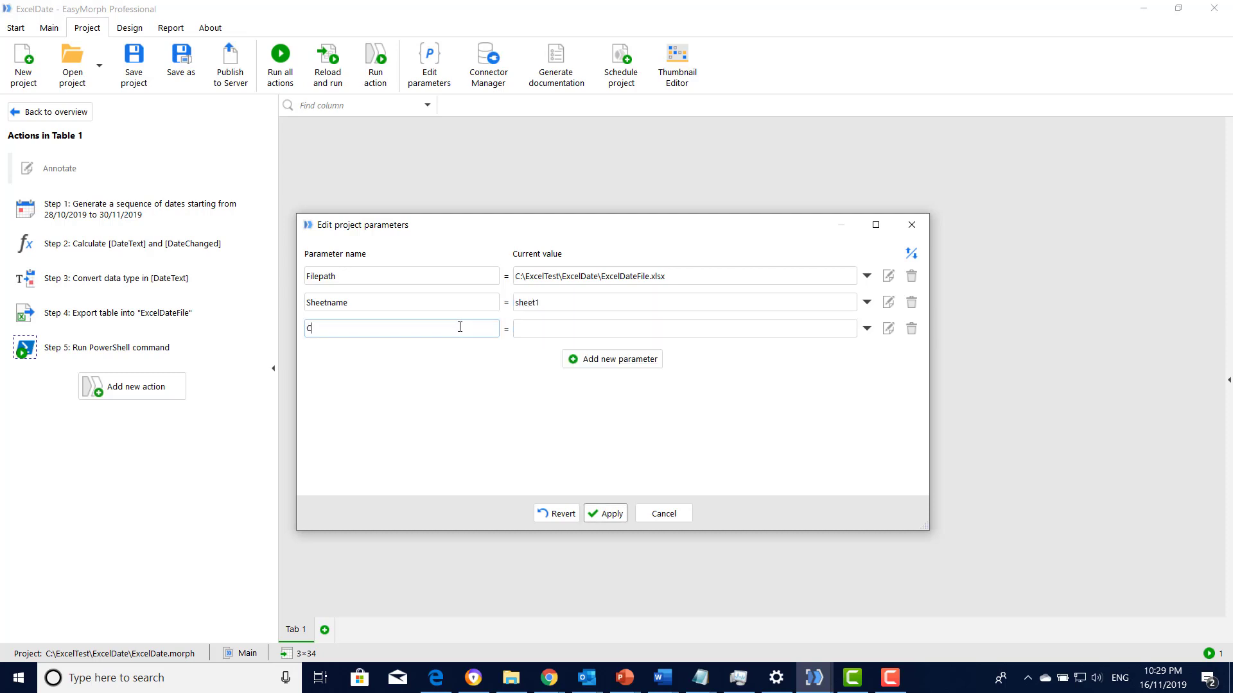
pyautogui.write('Columnname')
pyautogui.click(566, 333)
pyautogui.write('c')
pyautogui.moveTo(611, 231); pyautogui.dragTo(927, 234)
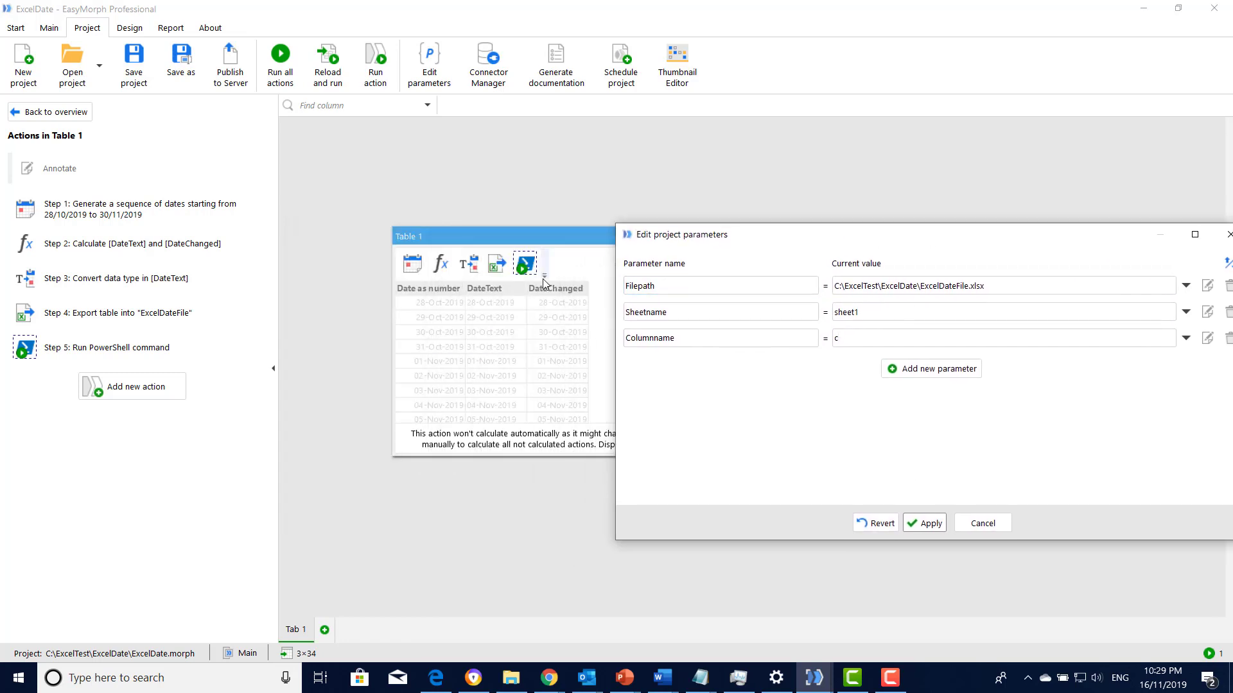
pyautogui.click(926, 526)
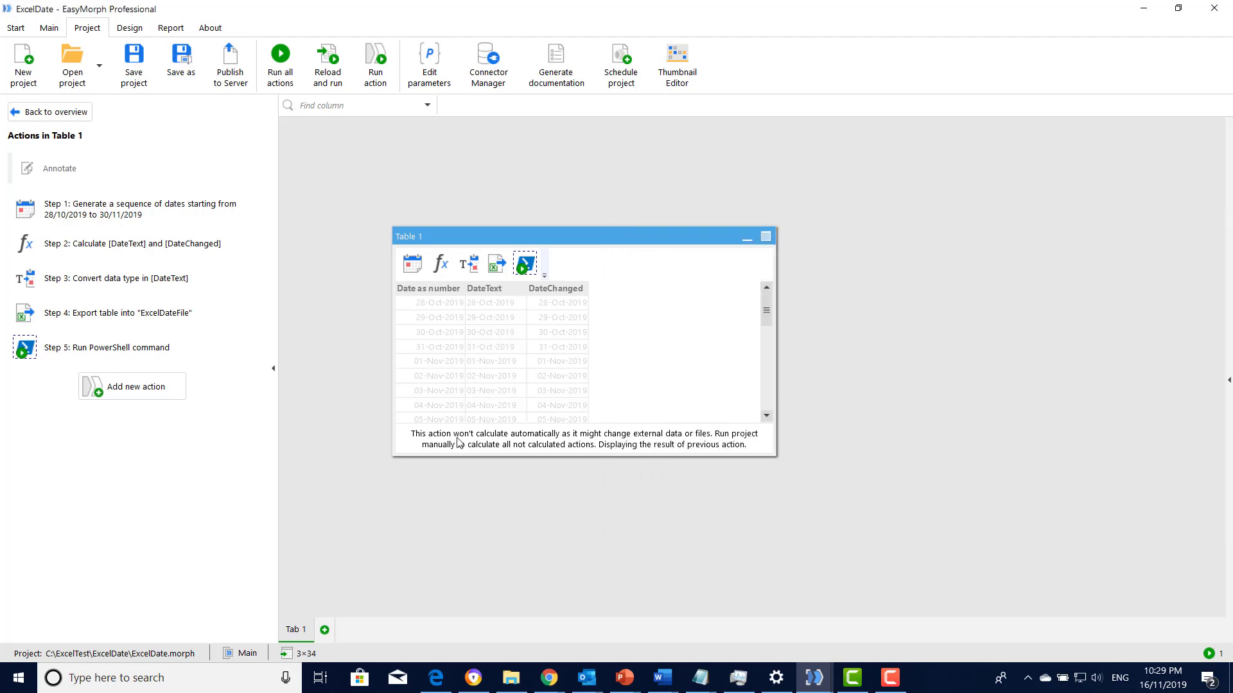
# - Preview the PowerShell action's script in the parameterized text editor to check how the parameter values are substituted, and close it
pyautogui.click(525, 266)
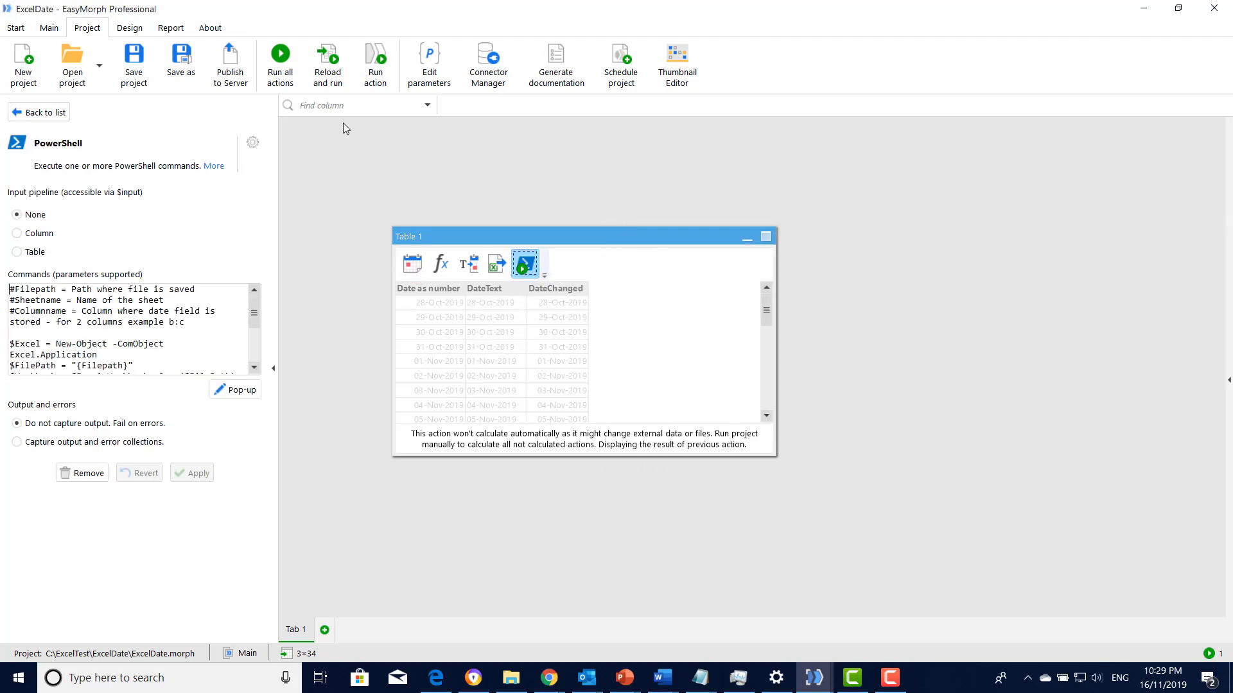
pyautogui.click(238, 390)
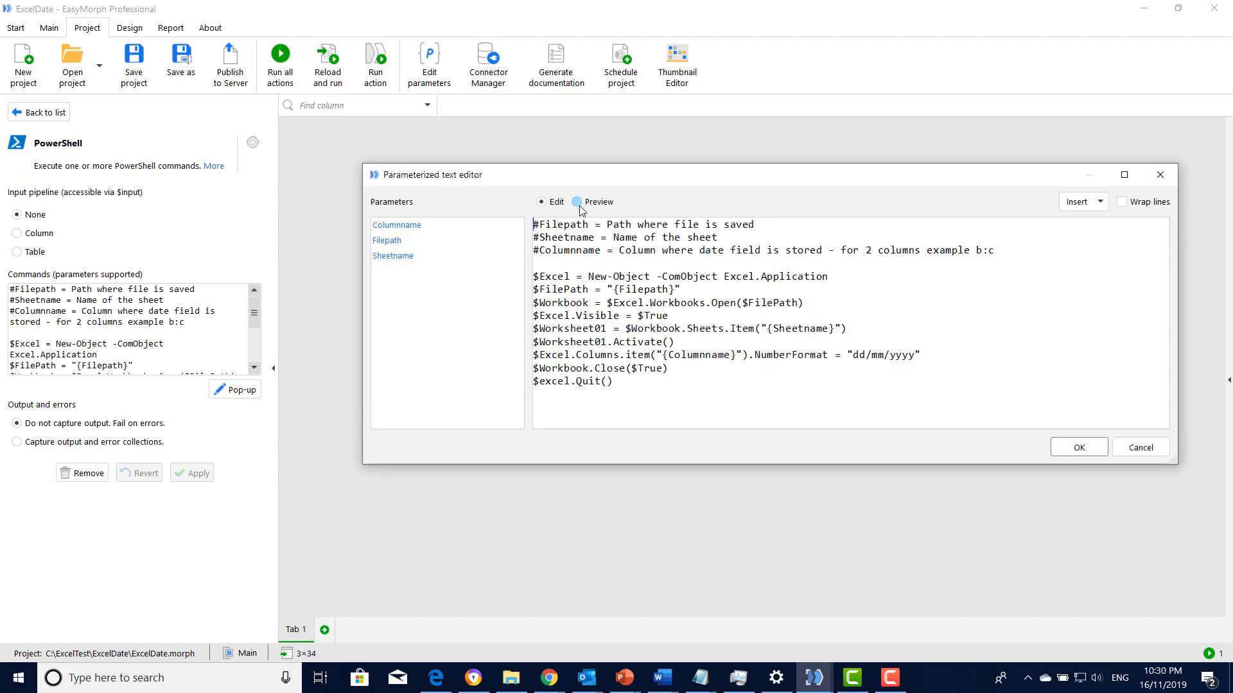
pyautogui.click(577, 202)
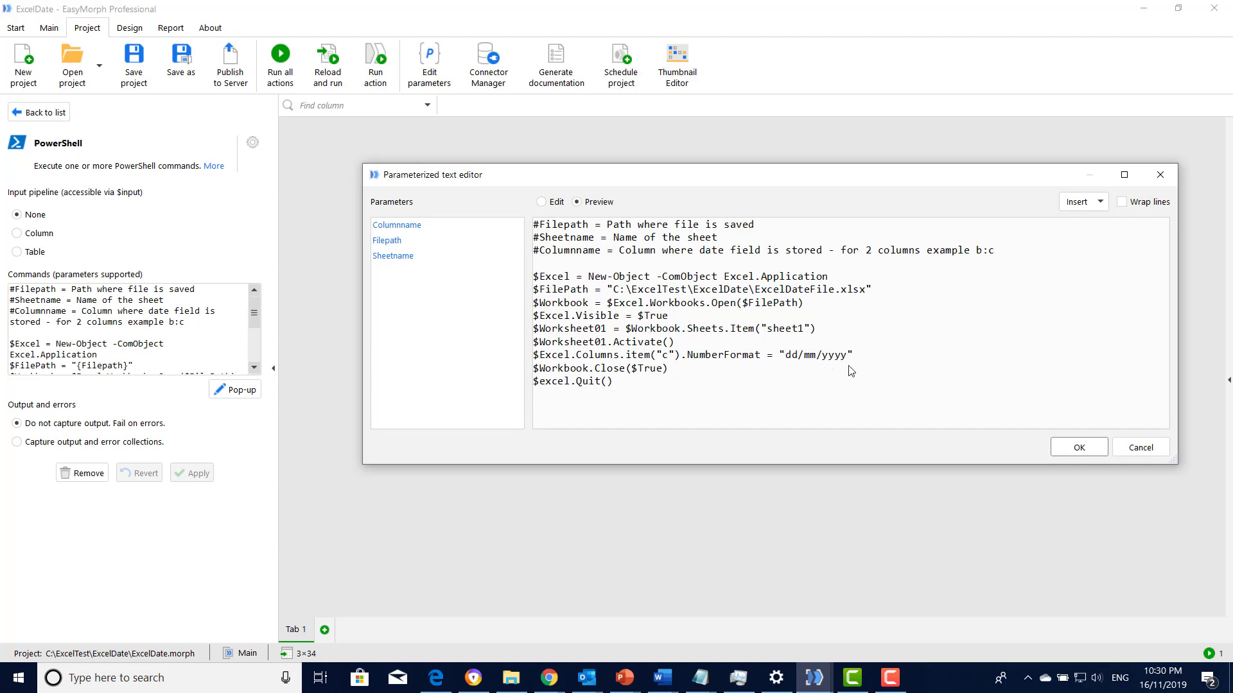
pyautogui.click(1076, 447)
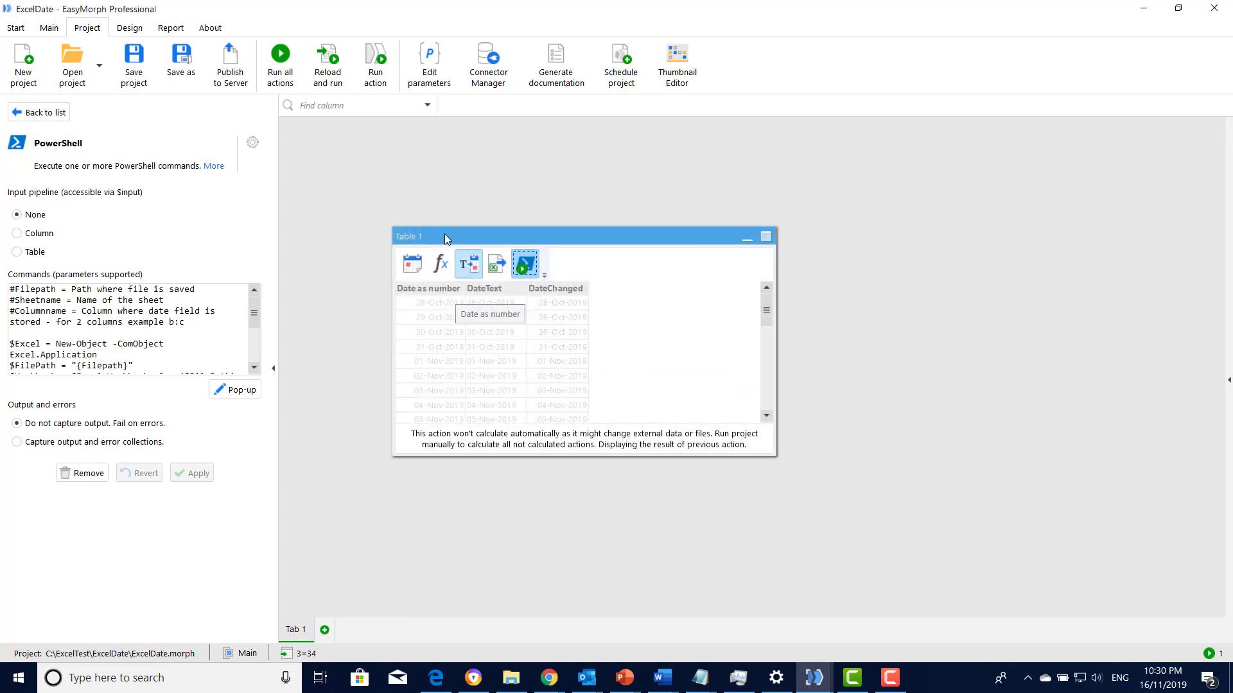
# - Run the PowerShell action and open ExcelDateFile in Excel to check the date format of the DateChanged column
pyautogui.click(379, 89)
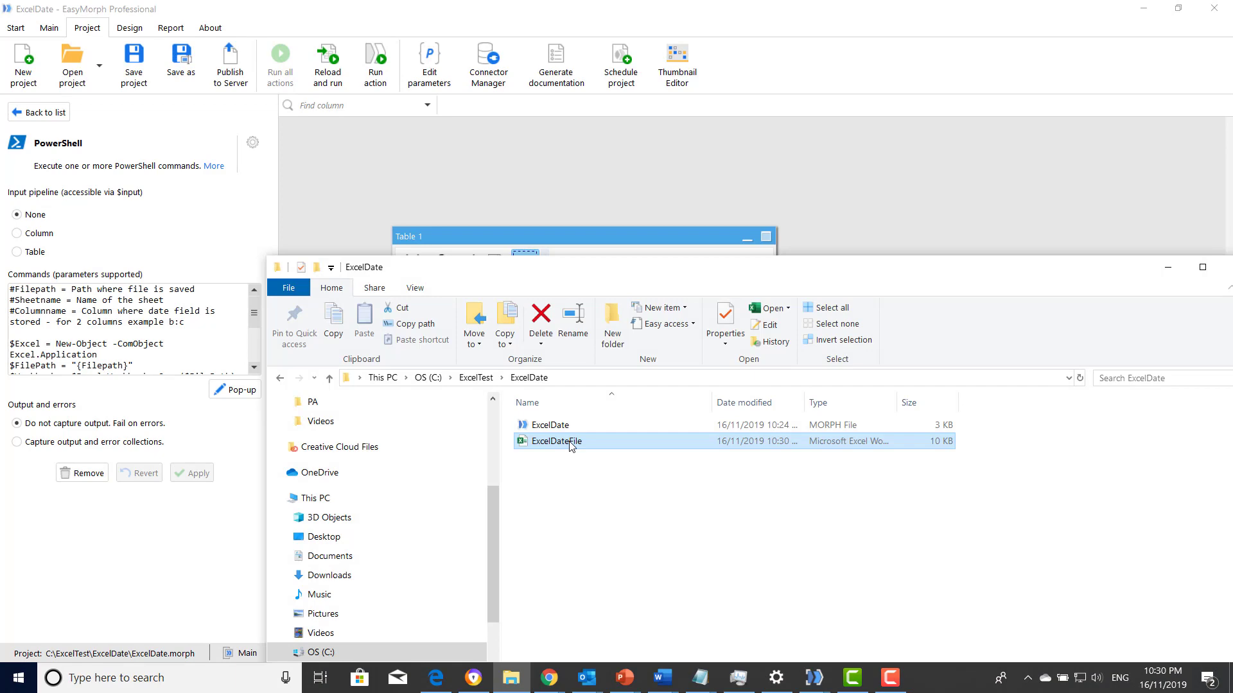
pyautogui.doubleClick(571, 445)
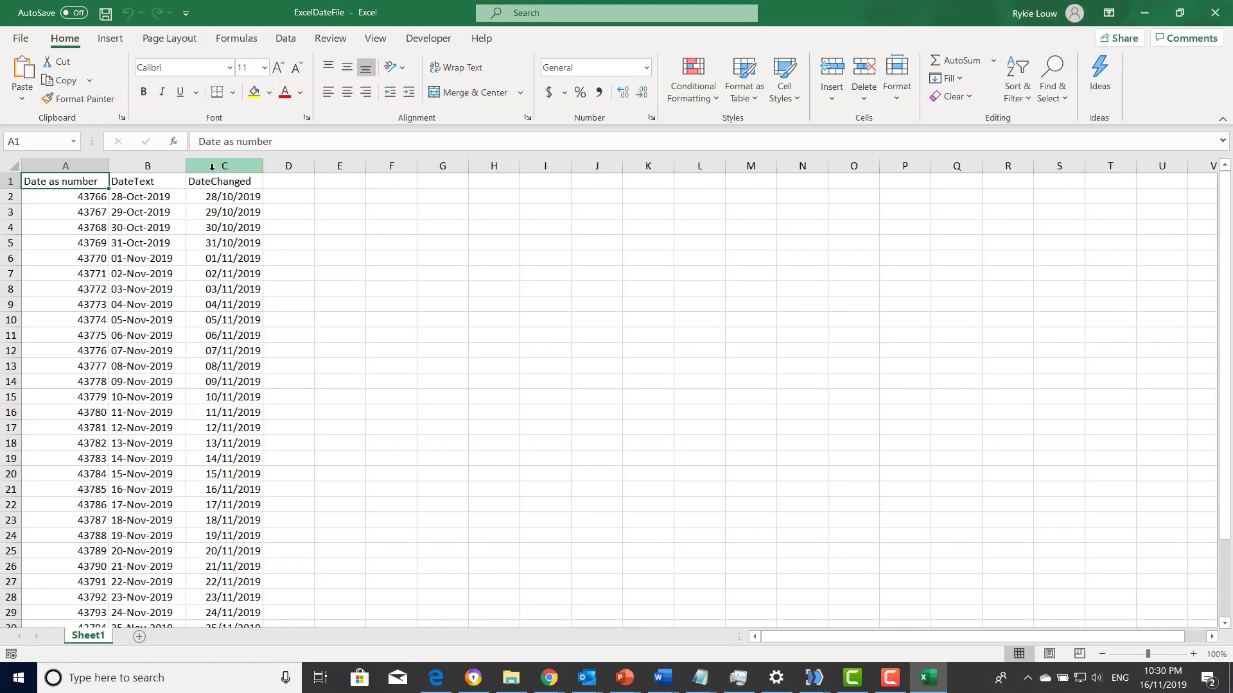
pyautogui.click(206, 202)
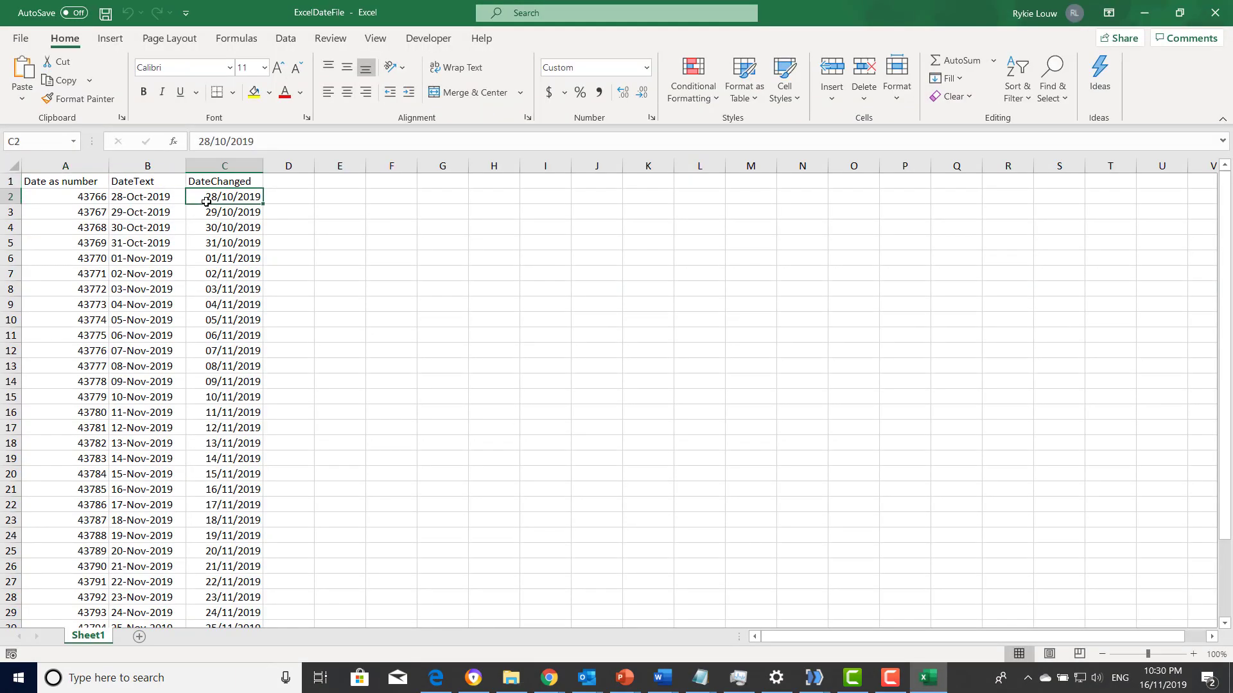